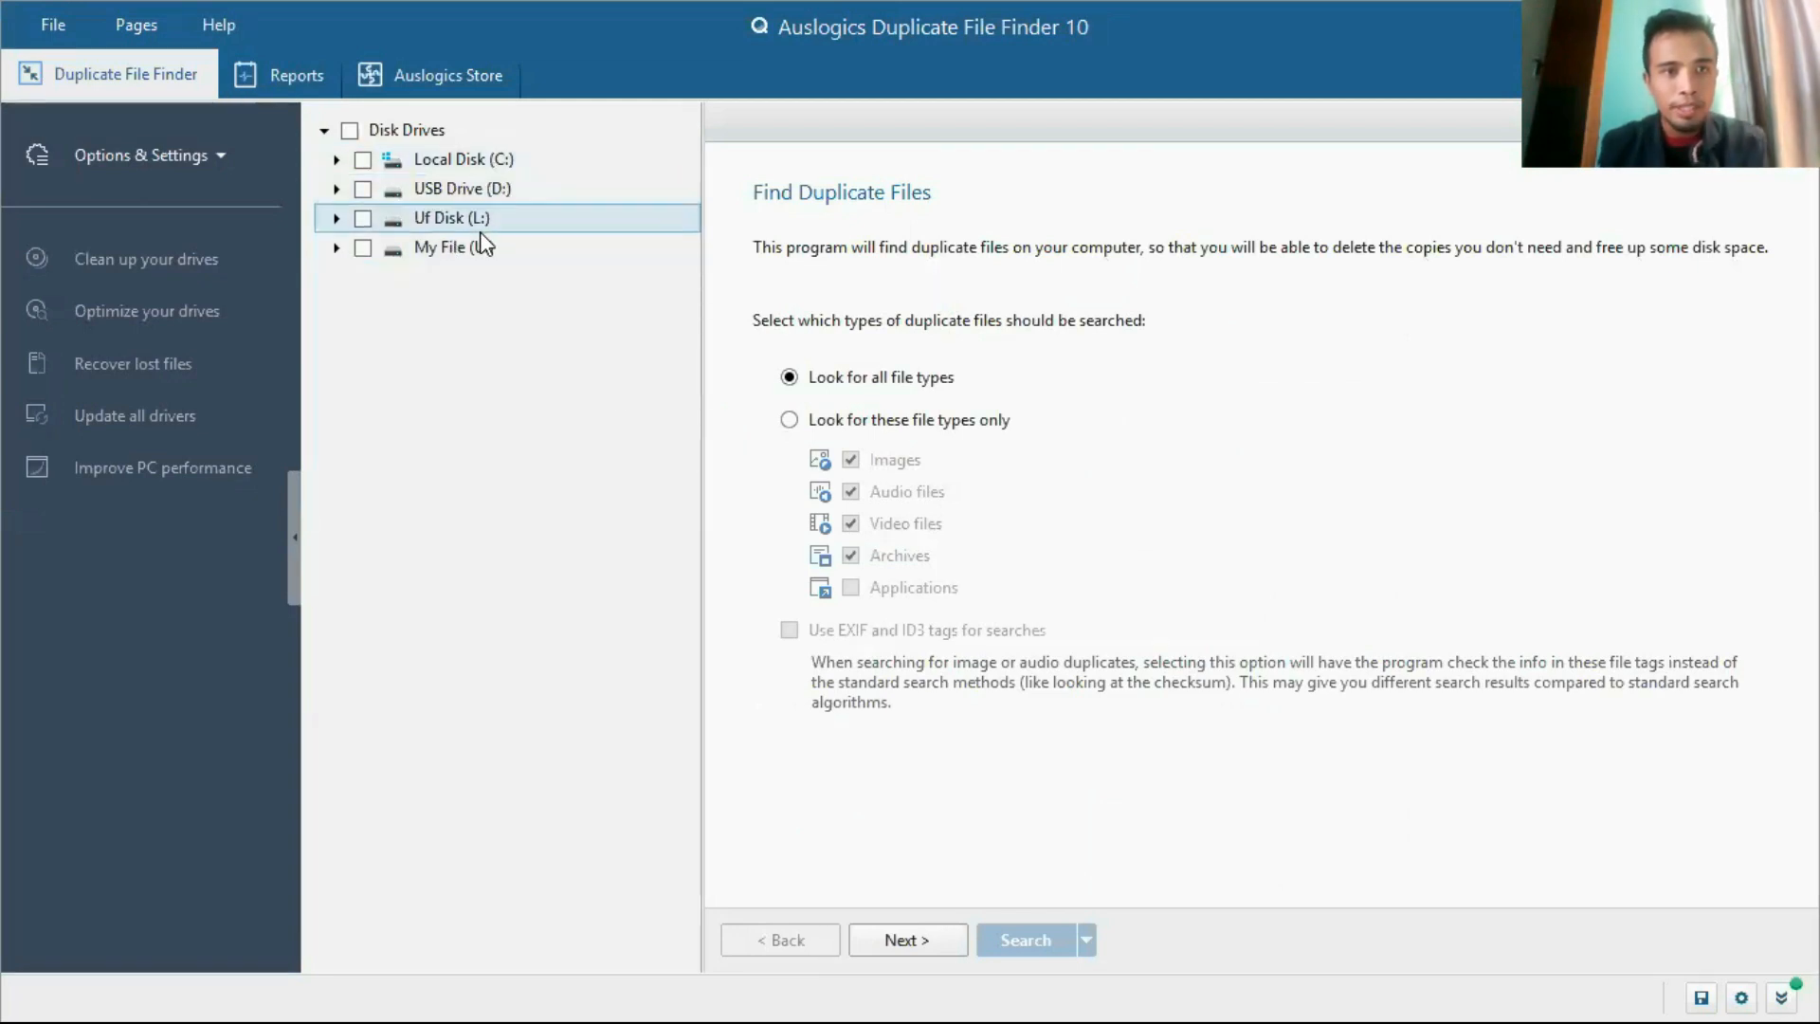
Select USB Drive (D:) as the search location and limit the file types to images, audio files, video files and archives
click(337, 190)
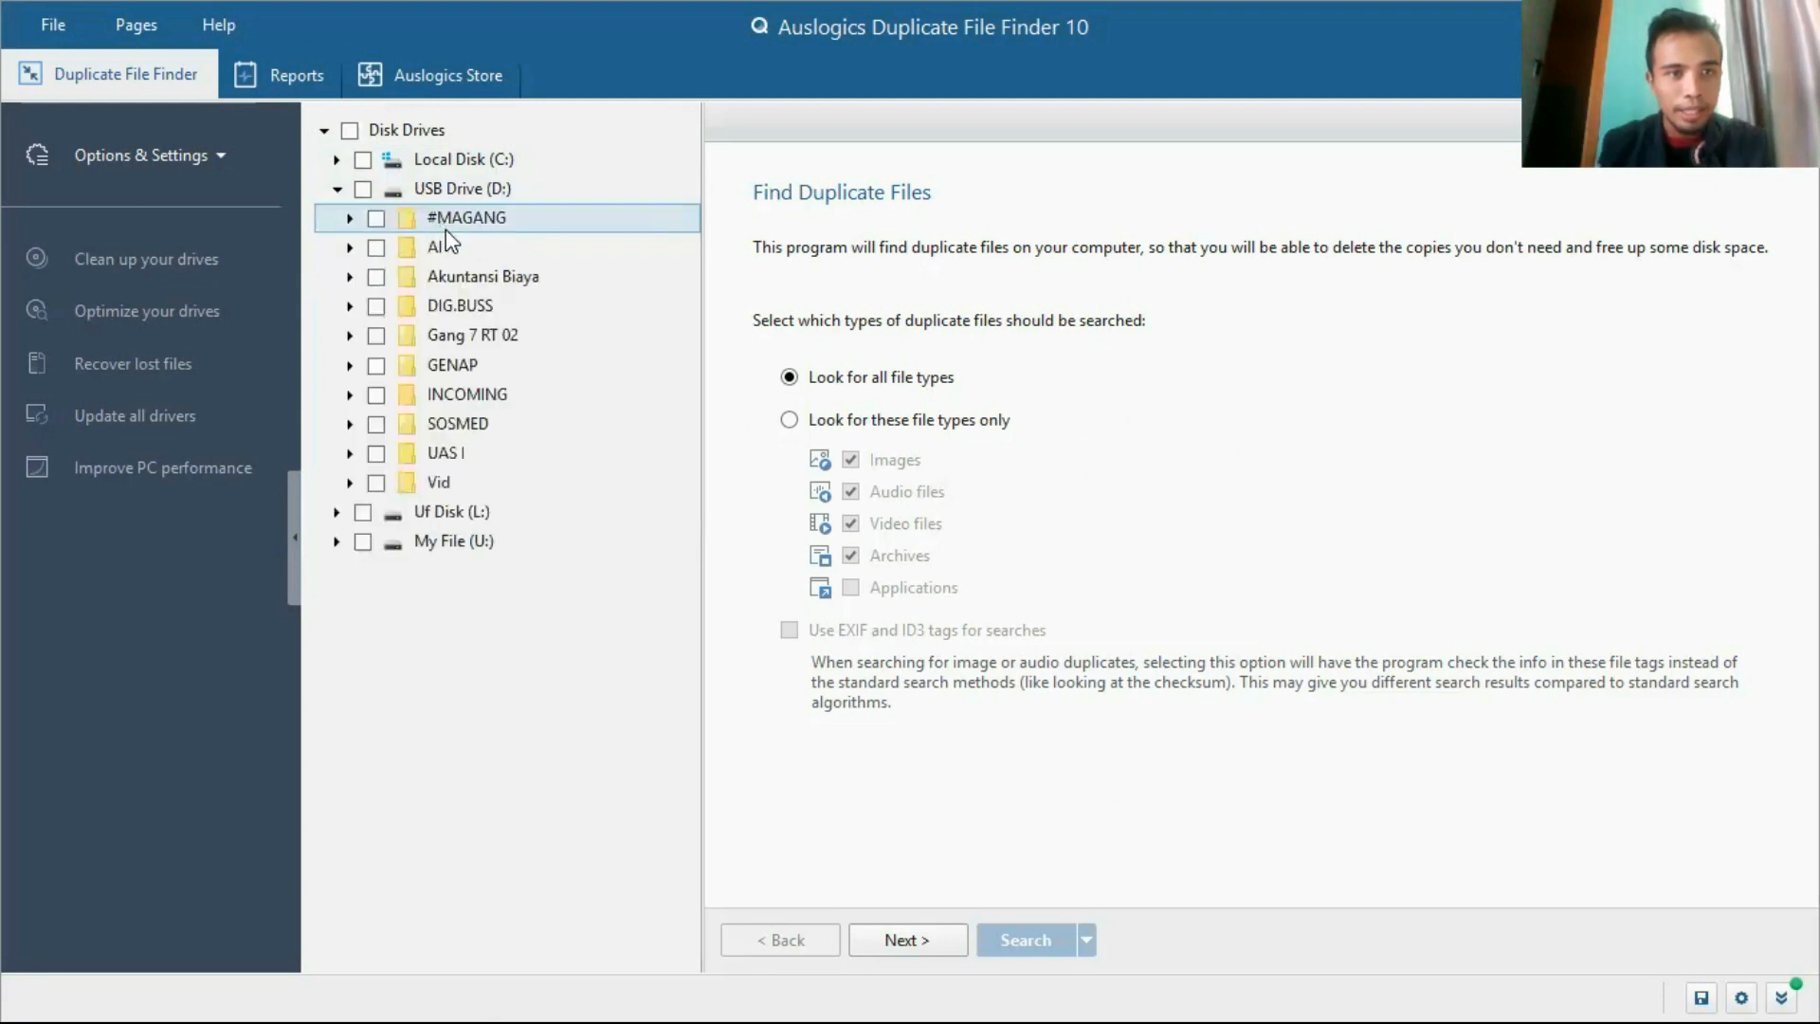
click(363, 189)
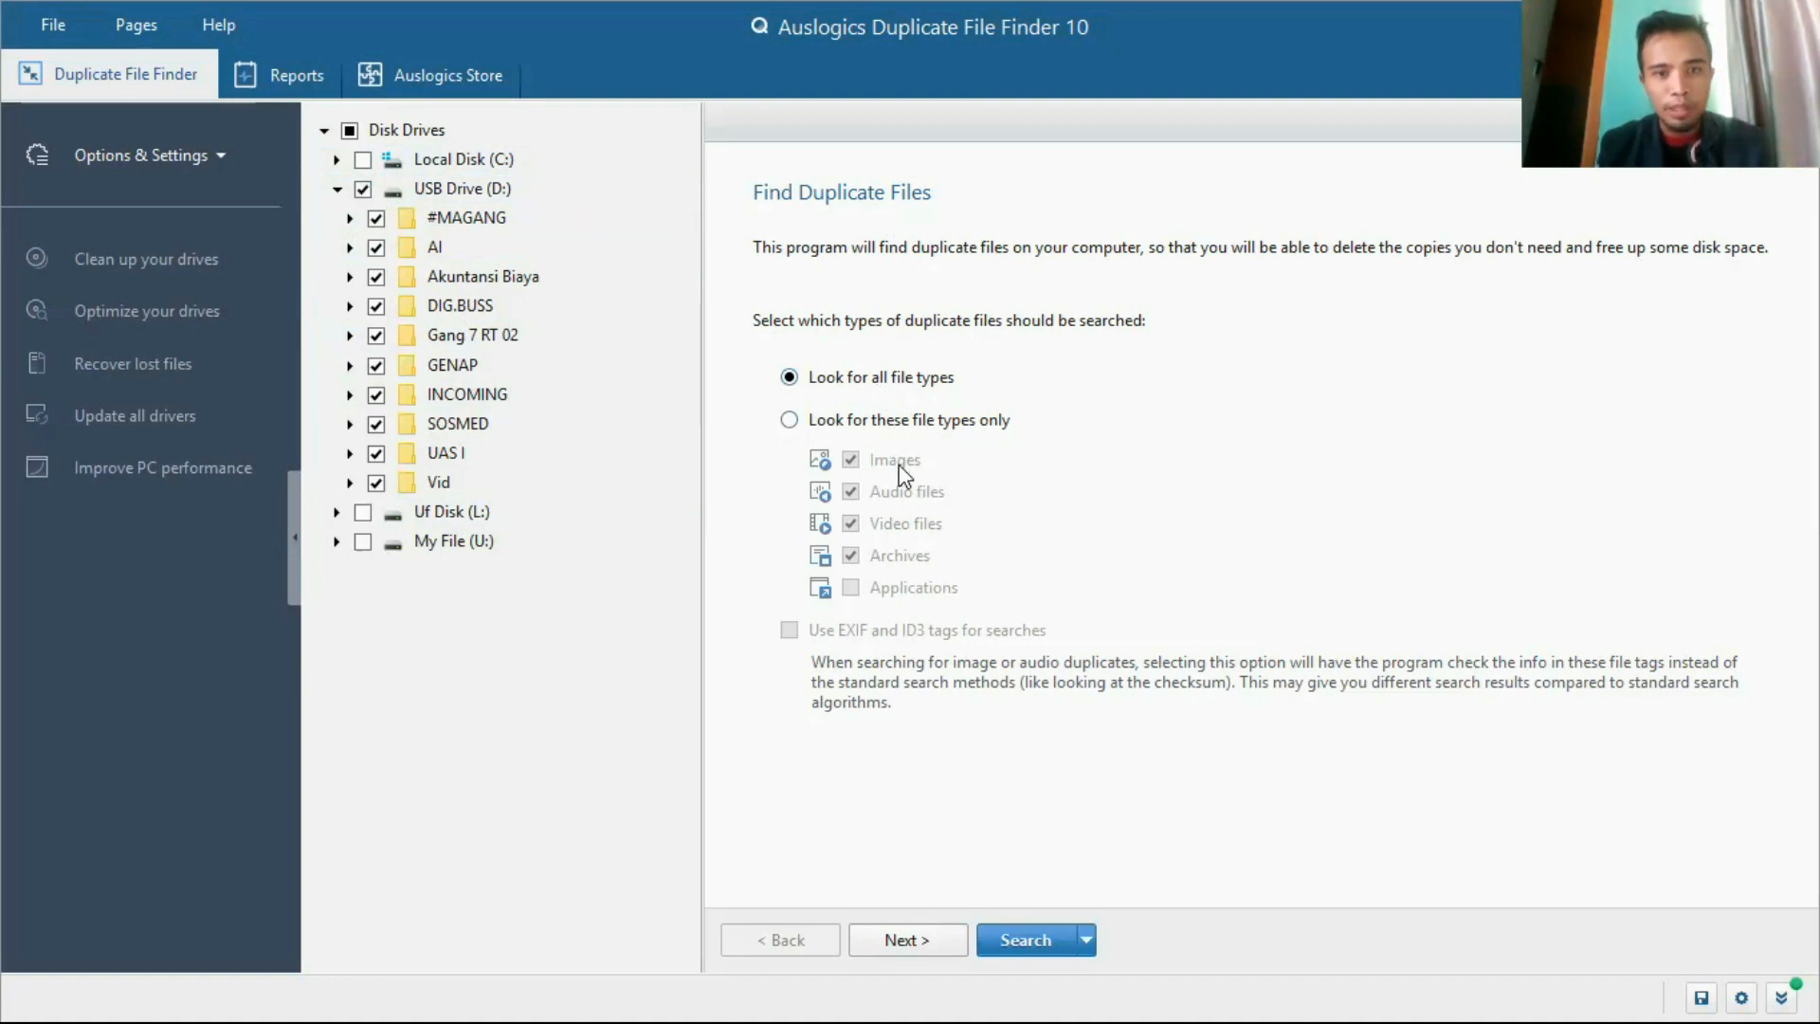
click(801, 424)
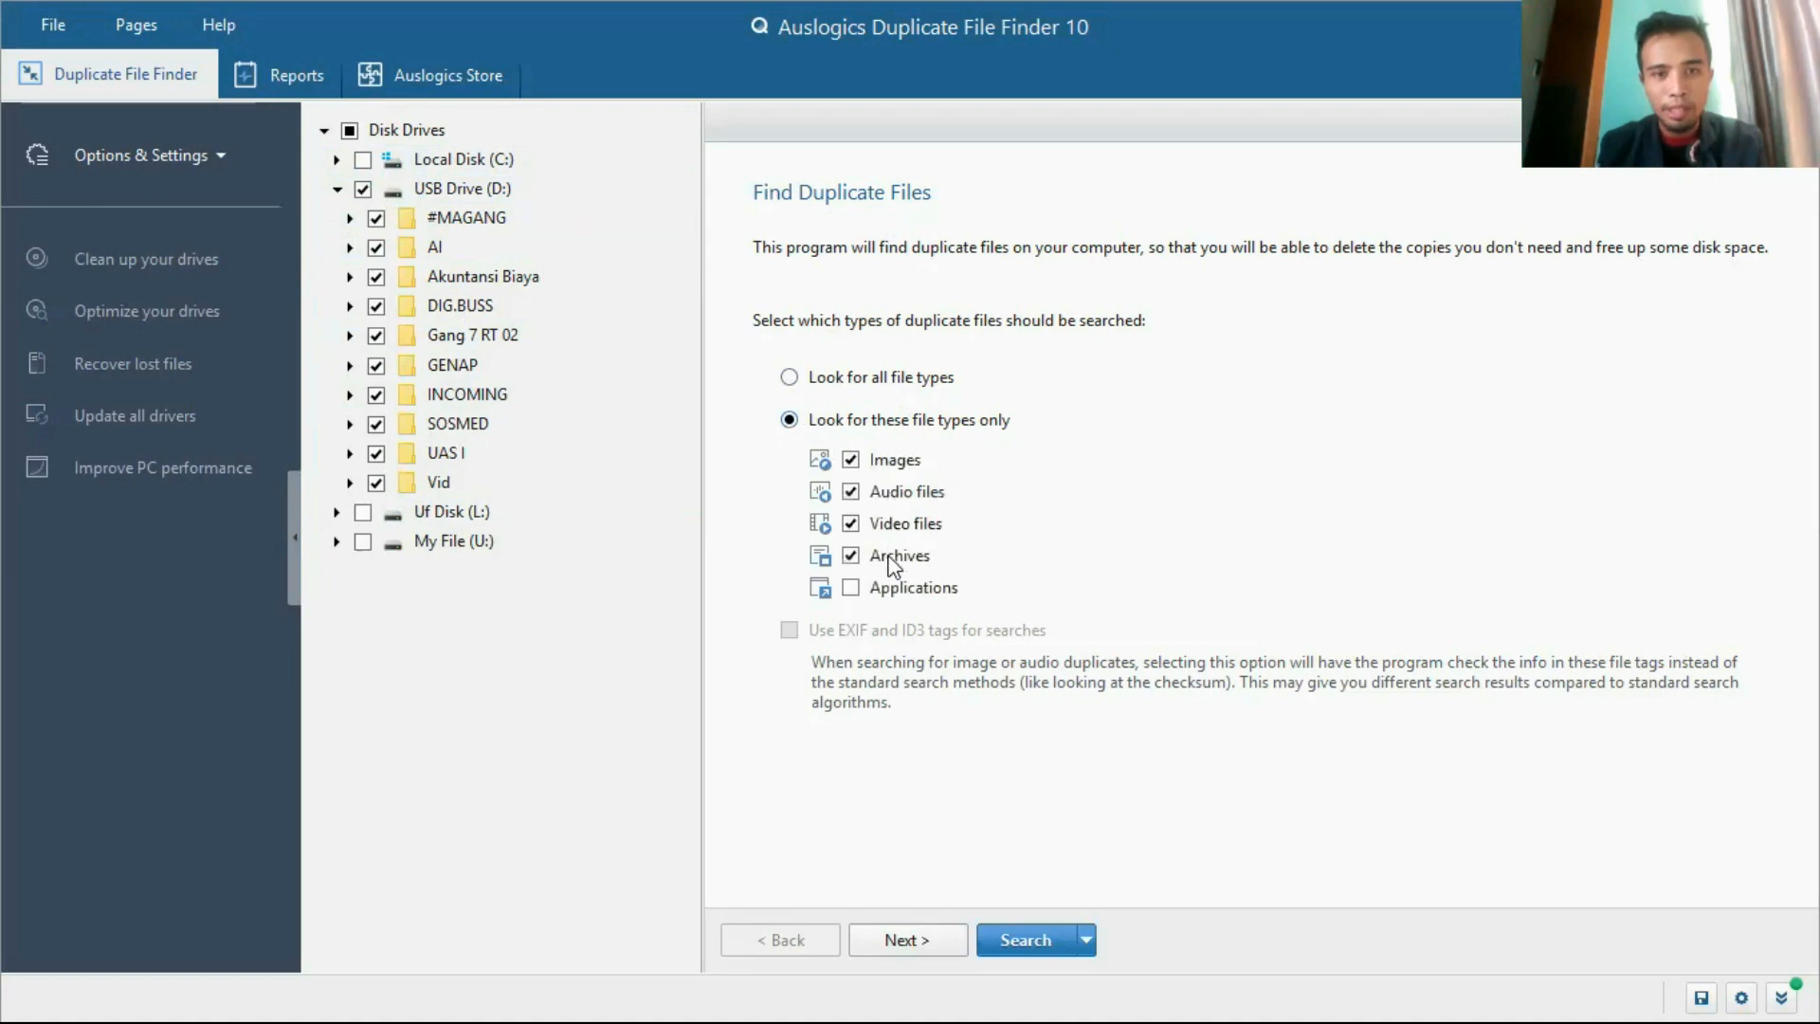
click(853, 589)
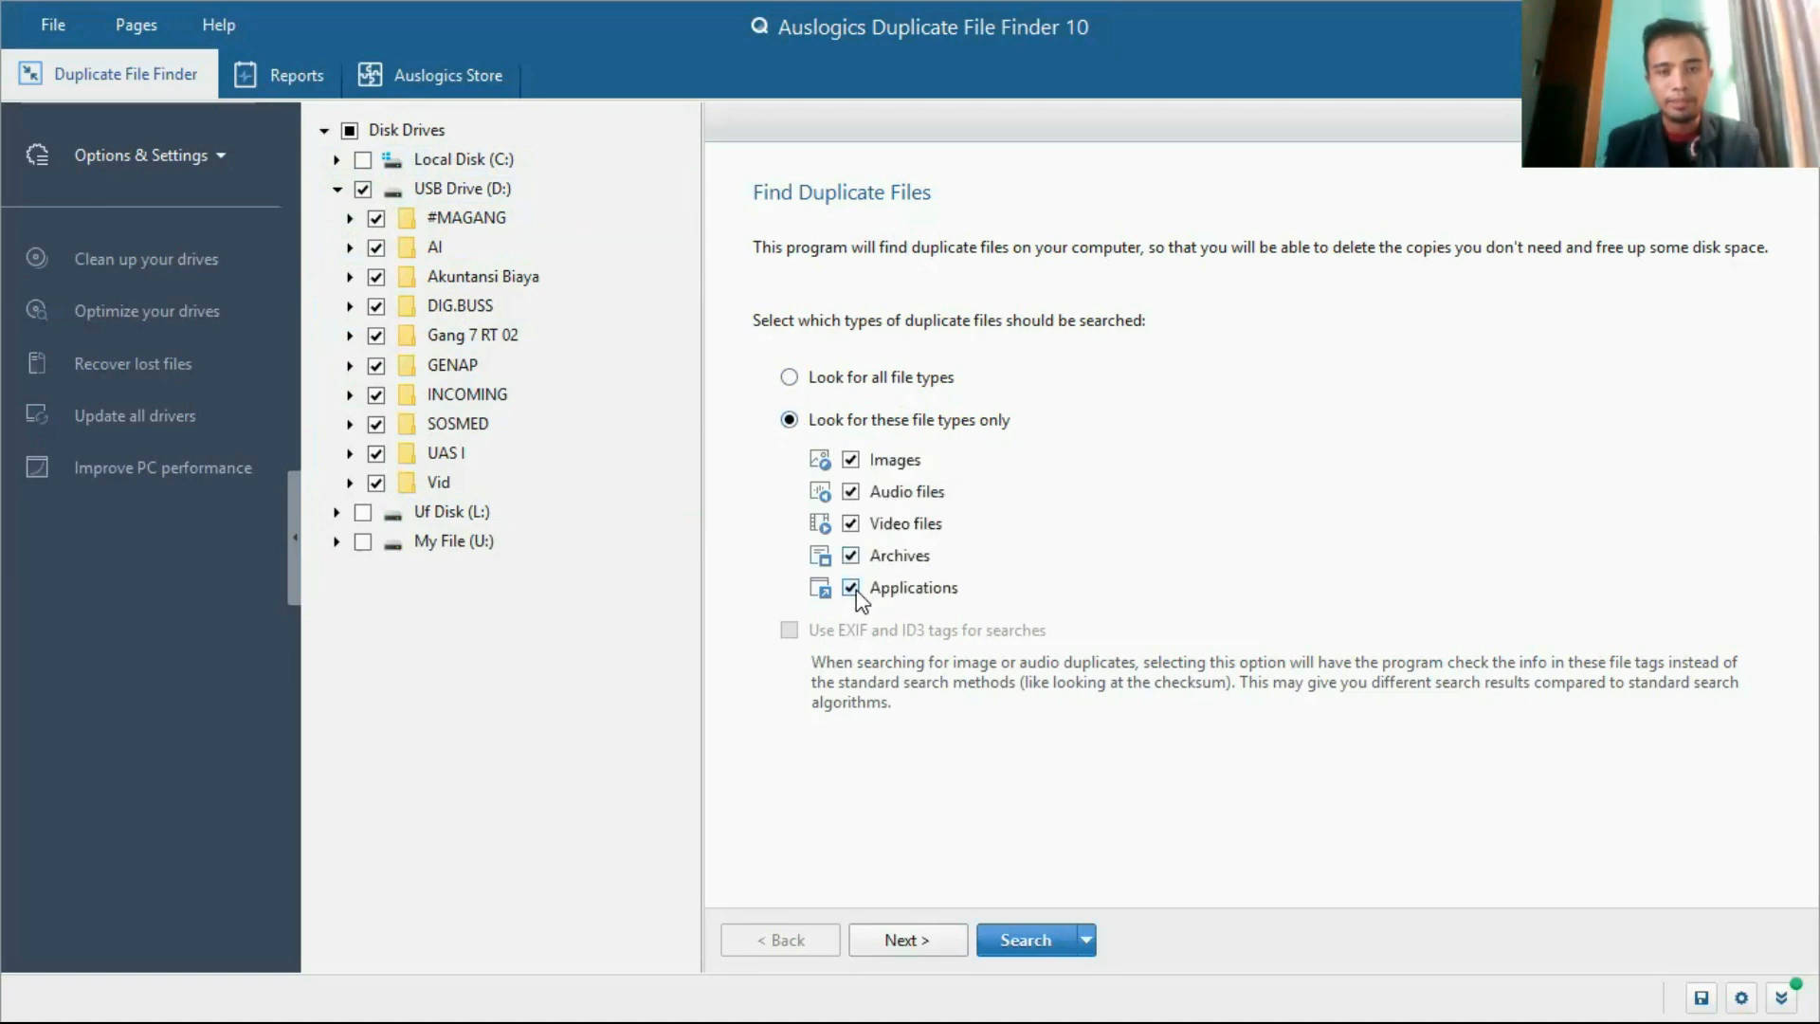
click(851, 589)
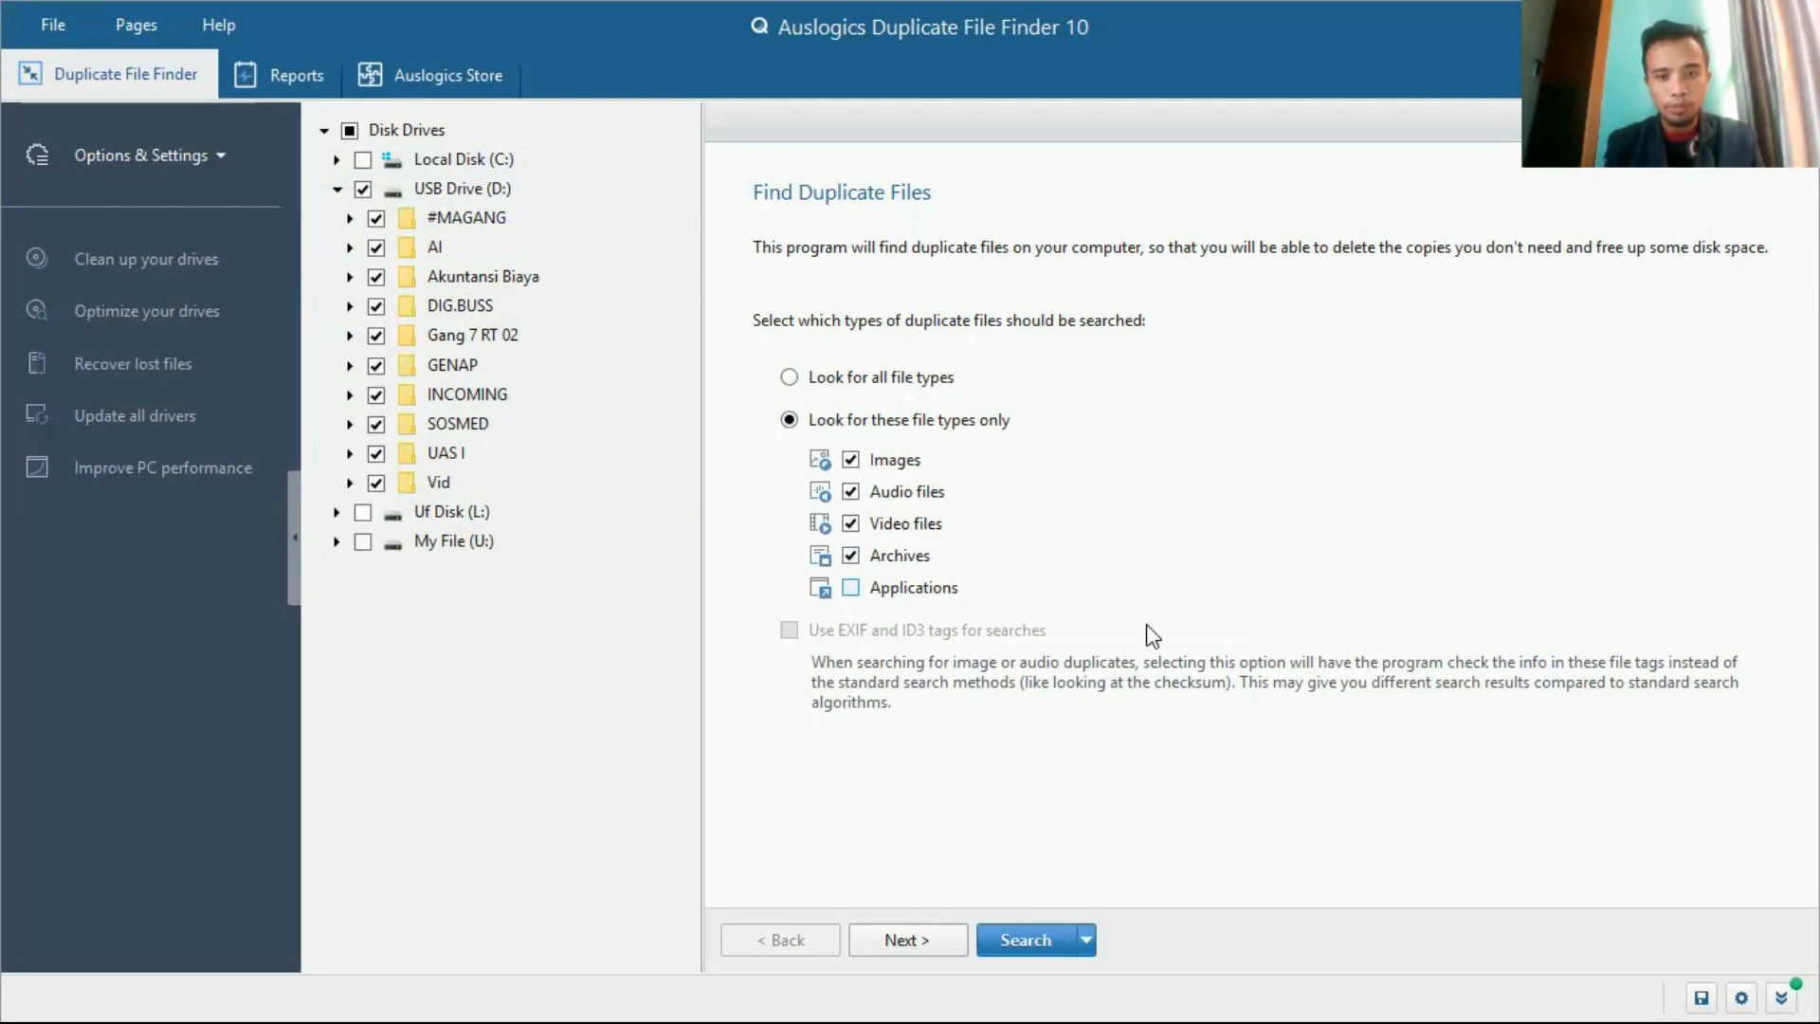
Keep the default search criteria and deletion to the Recycle Bin, and start the duplicate search
click(917, 942)
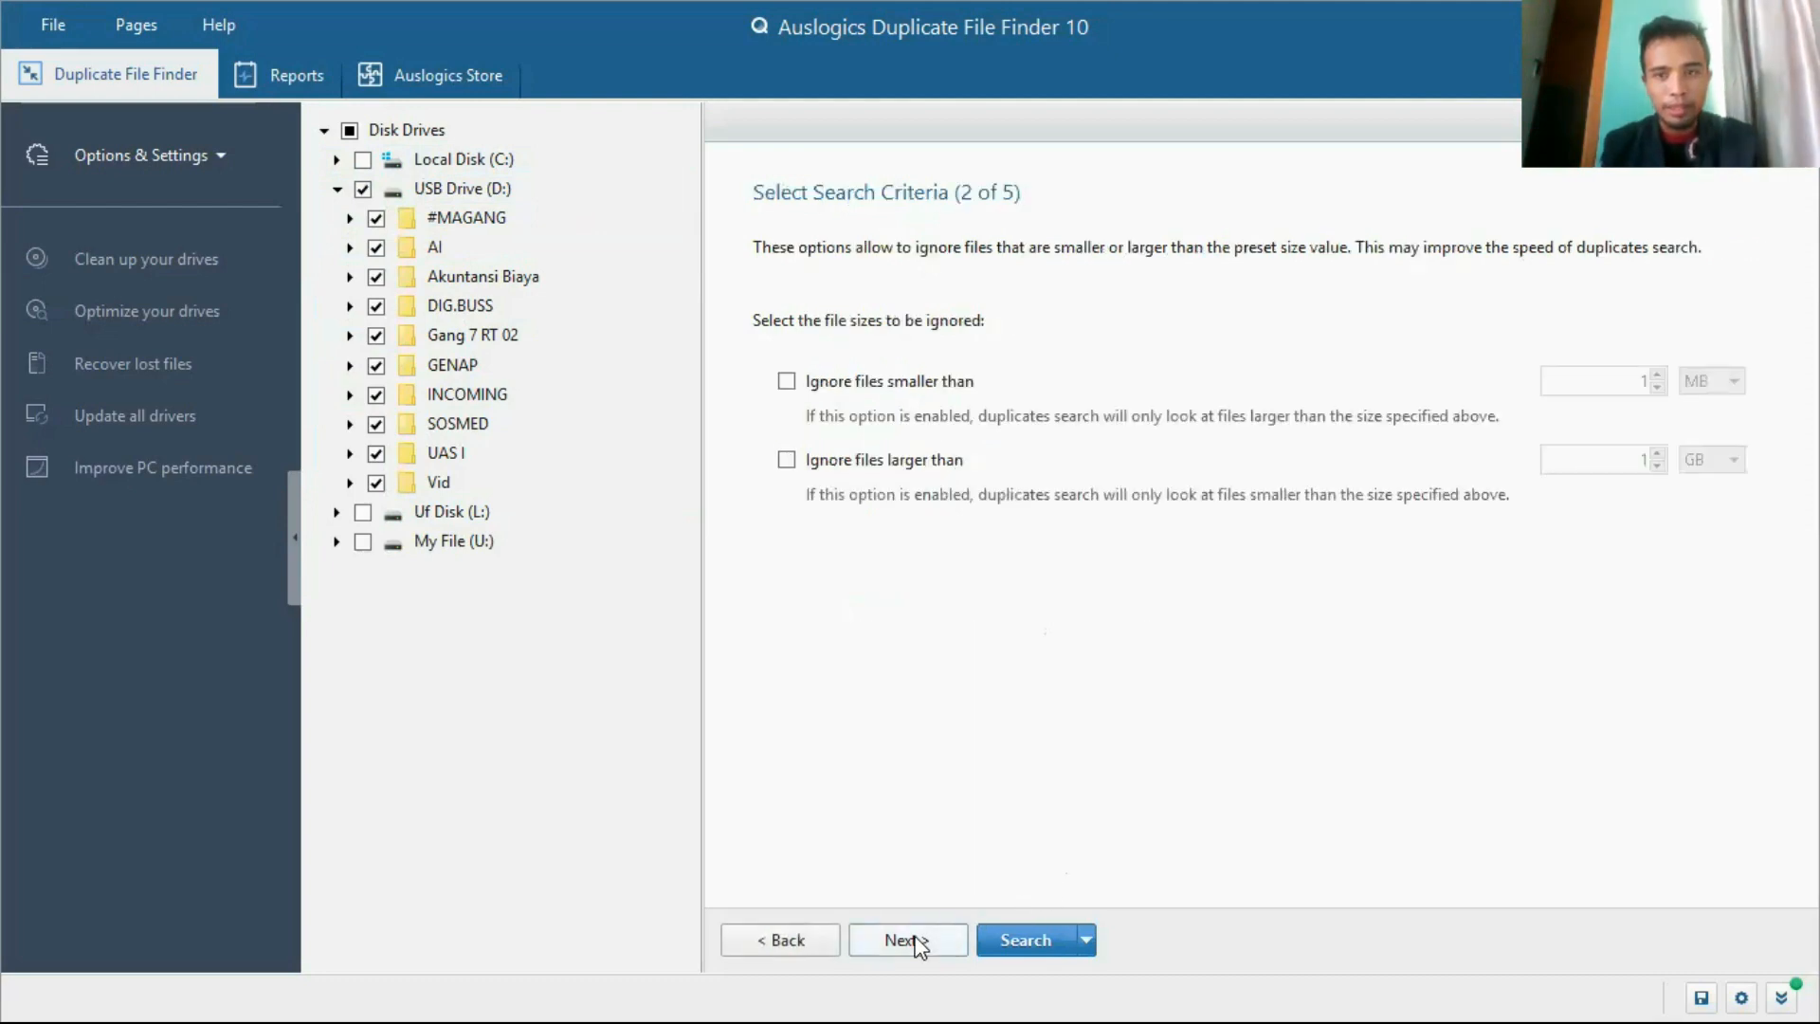
click(917, 942)
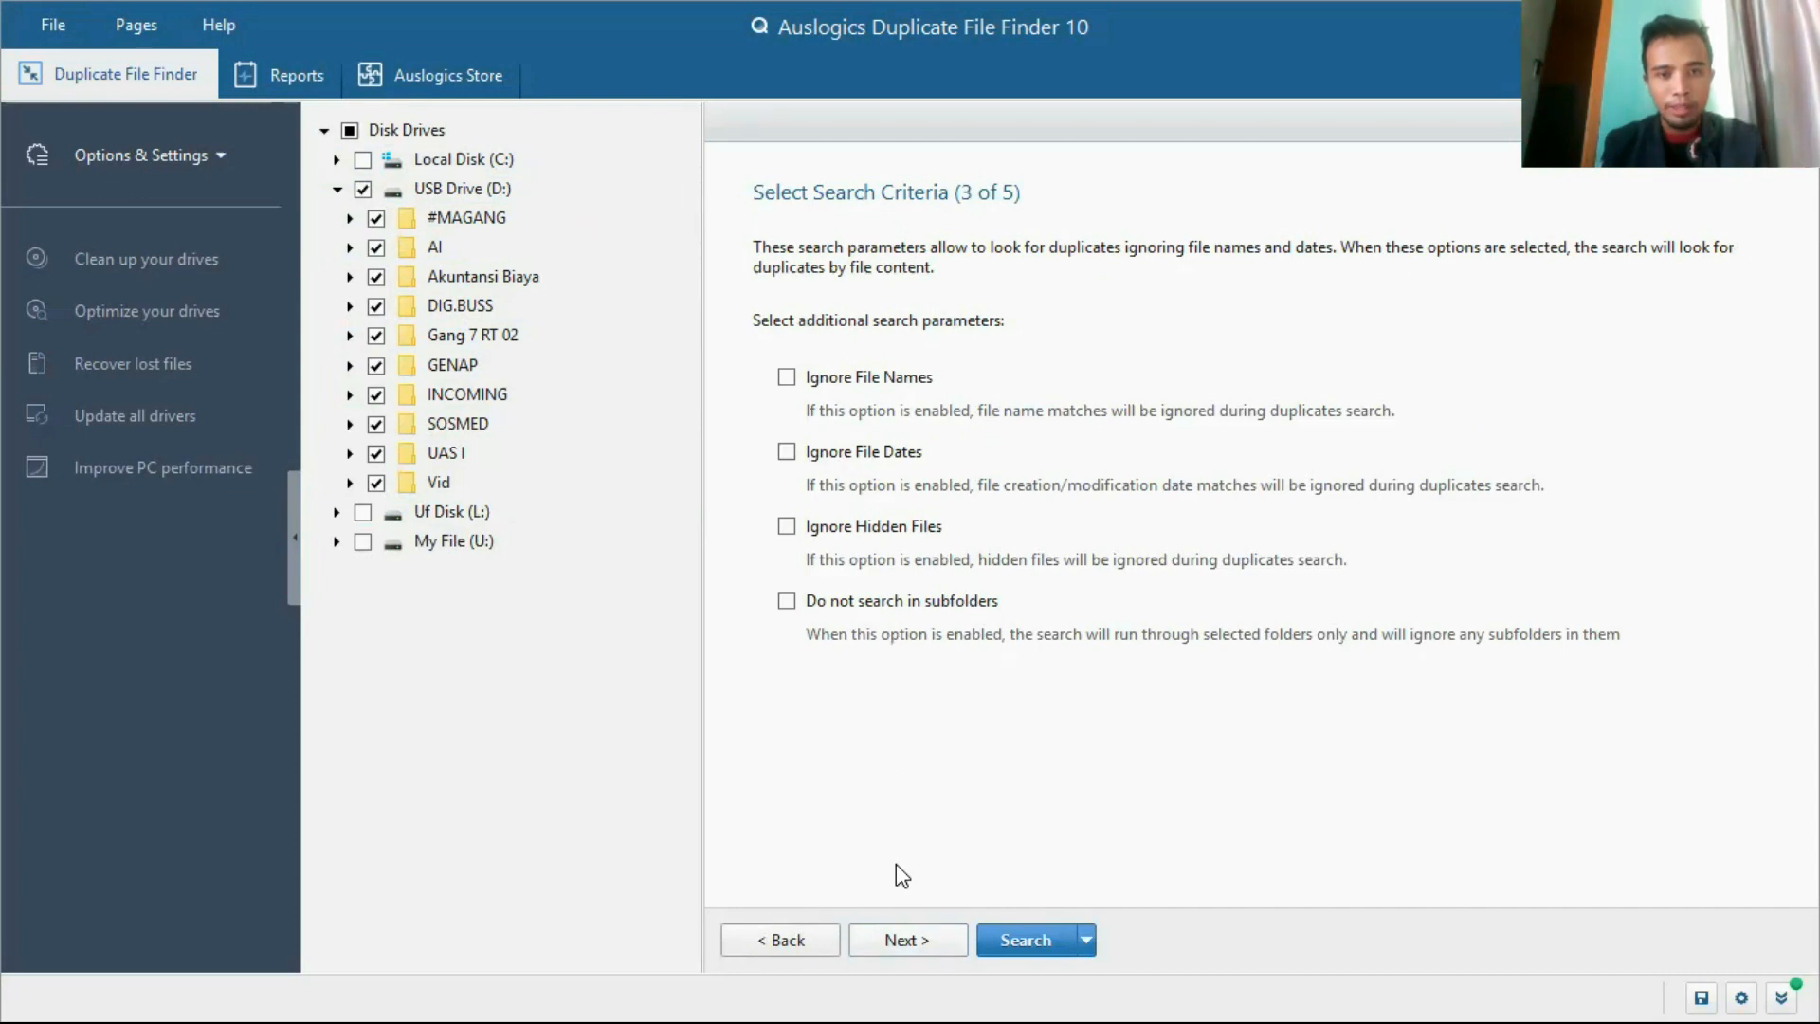
click(908, 941)
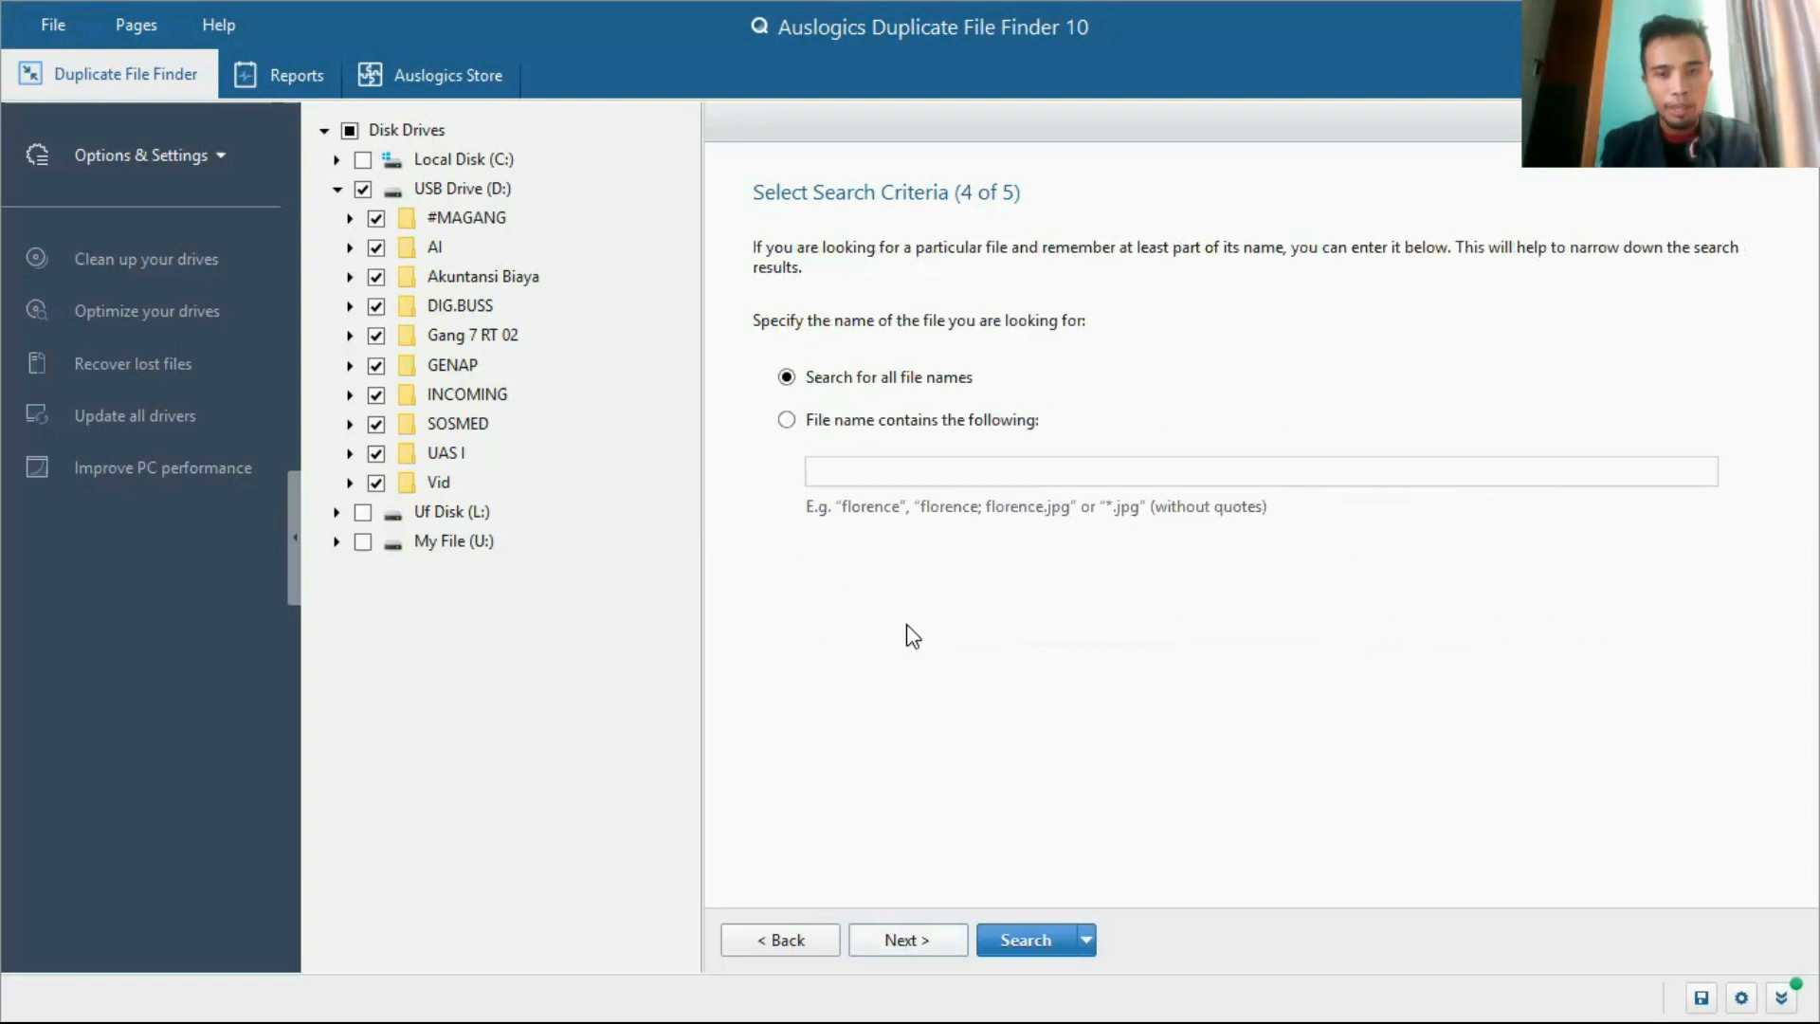
click(909, 942)
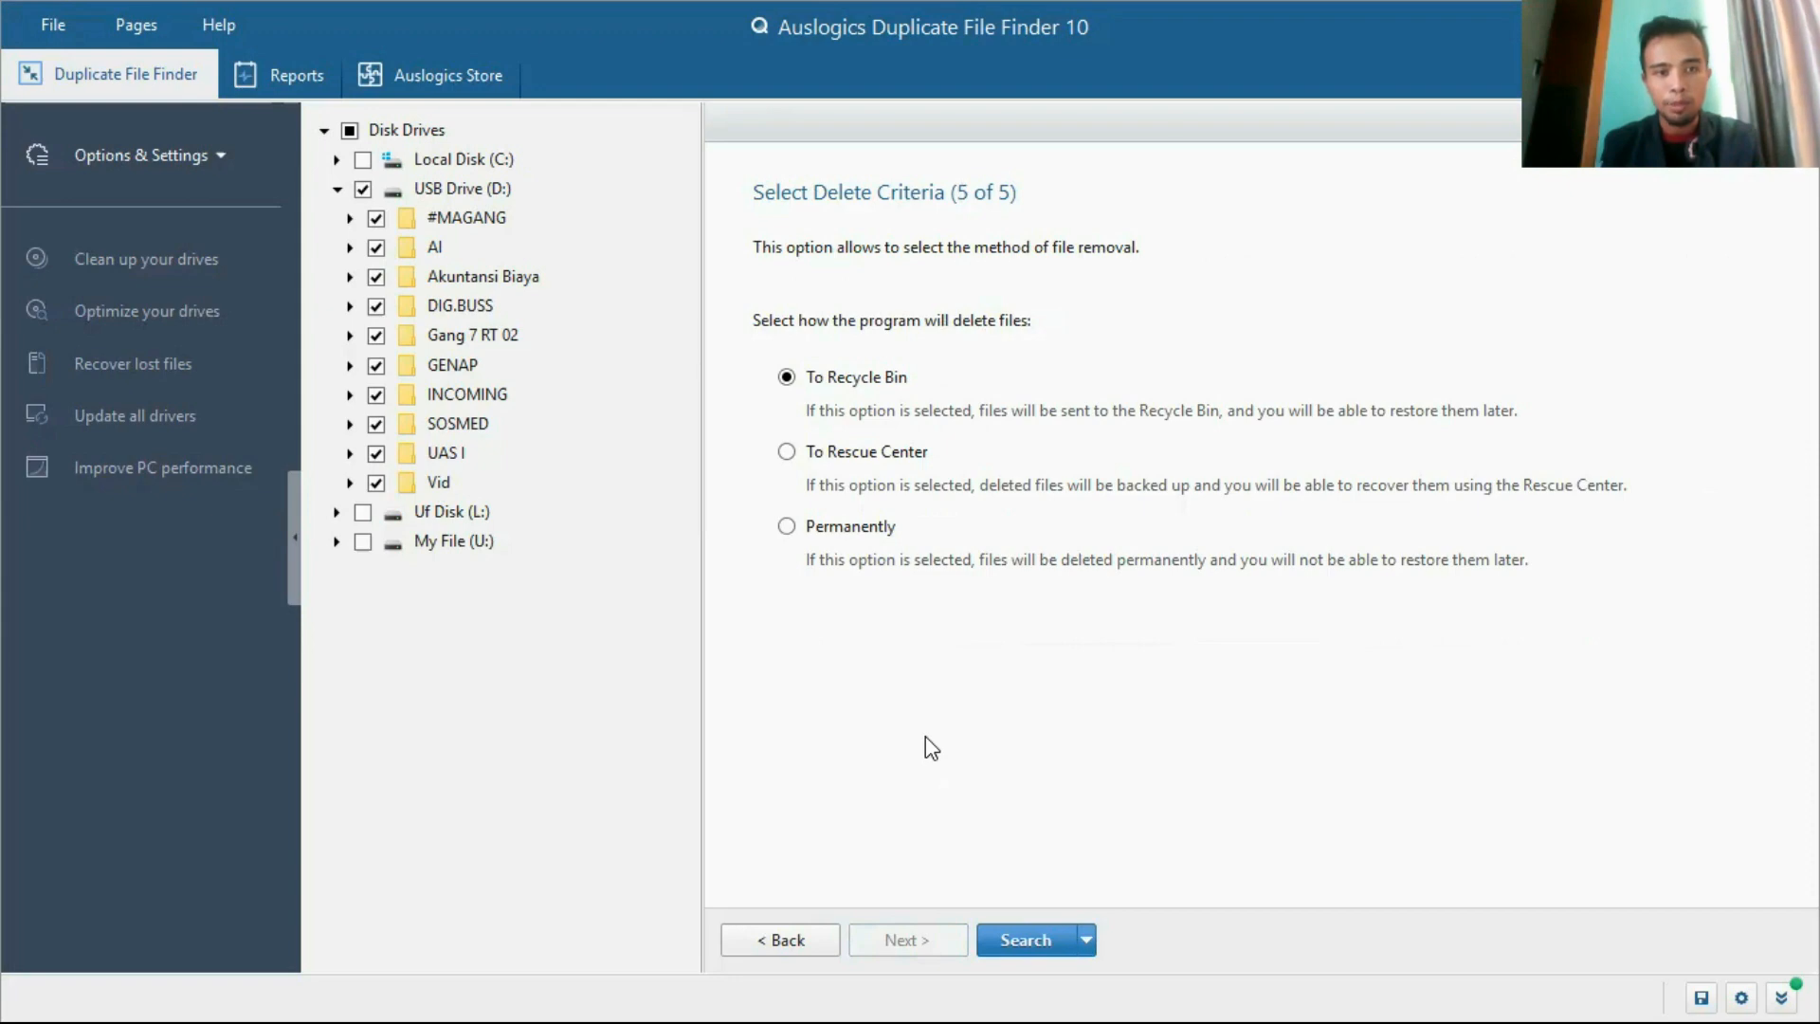
click(1029, 940)
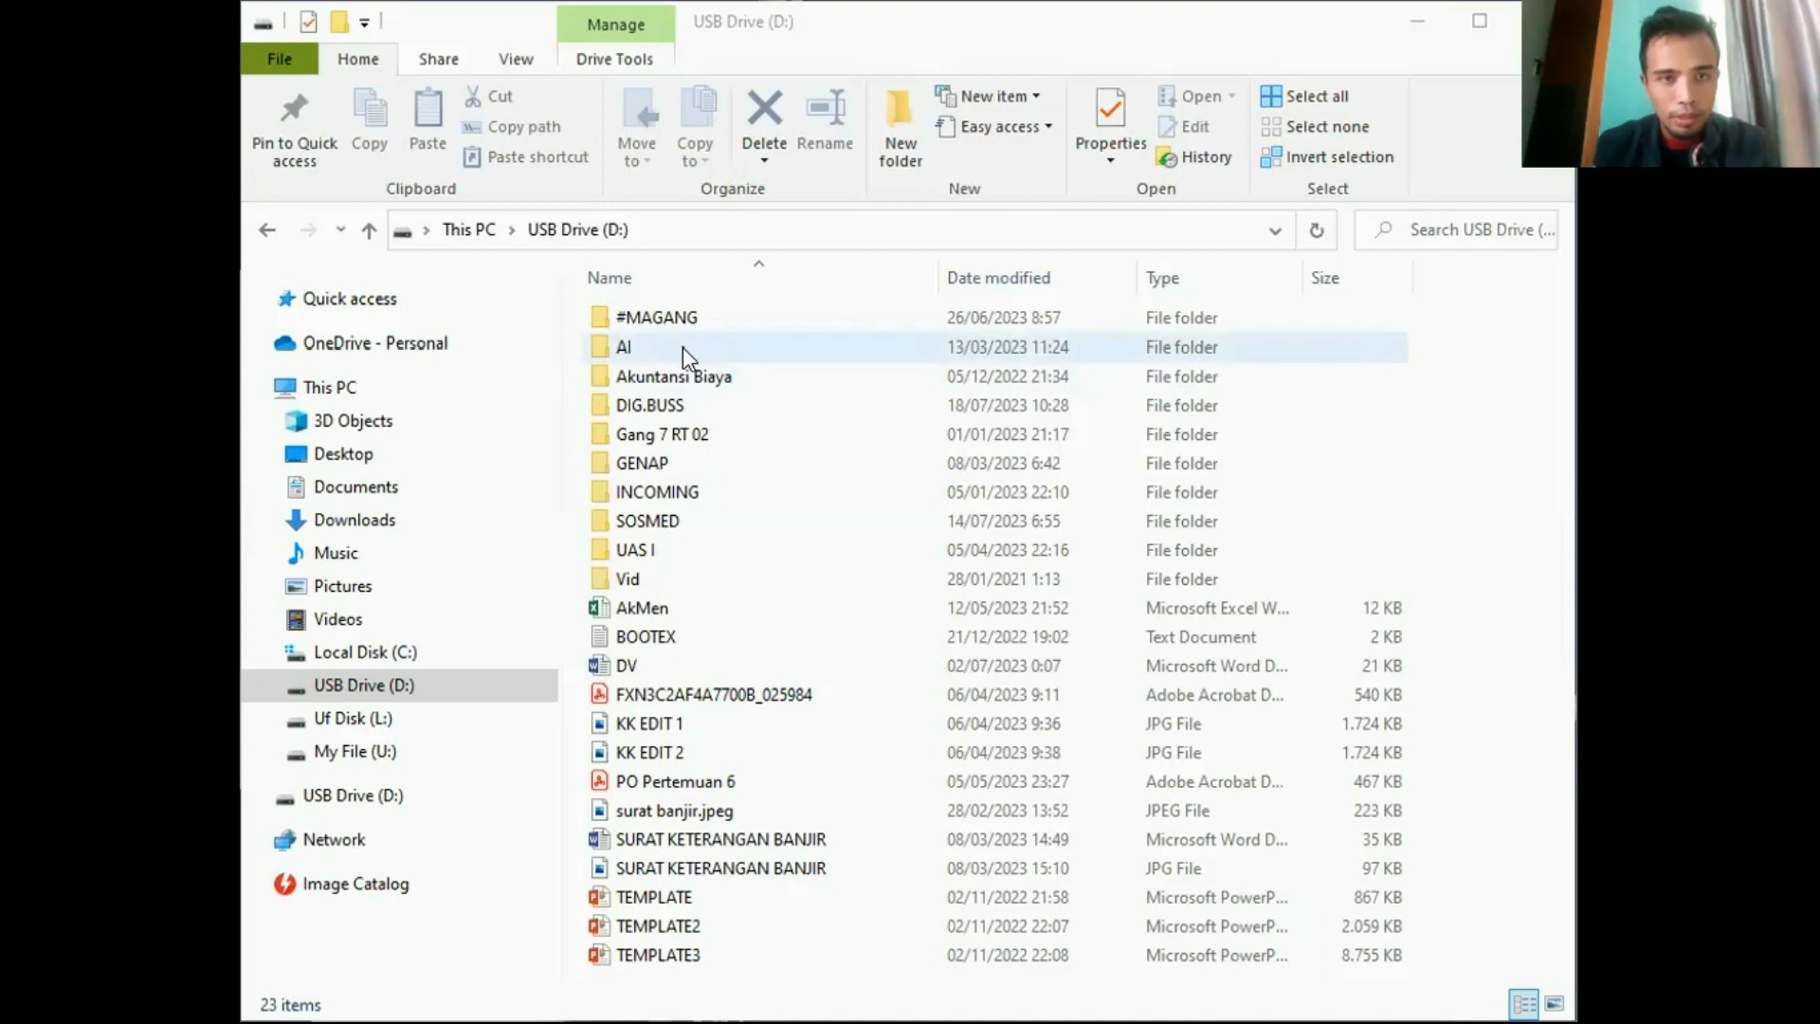
Switch to File Explorer and paste a copy of the AI folder into USB Drive (D:)
click(682, 347)
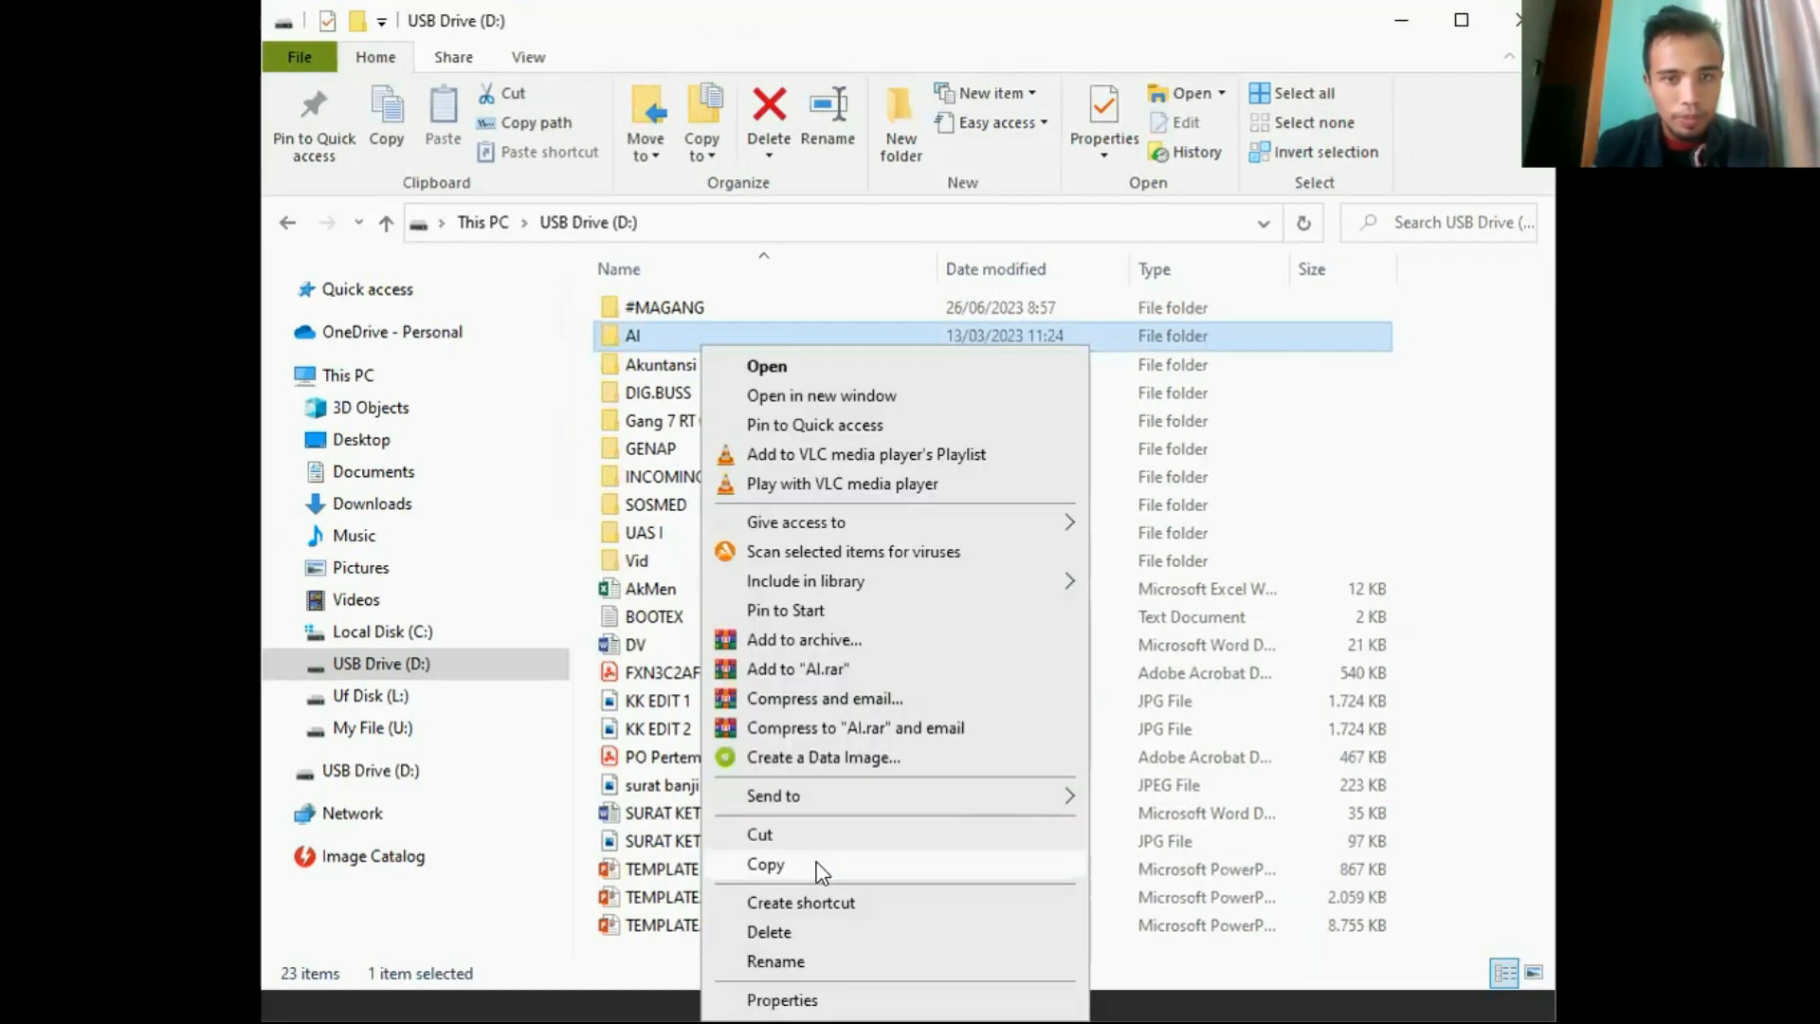
click(765, 864)
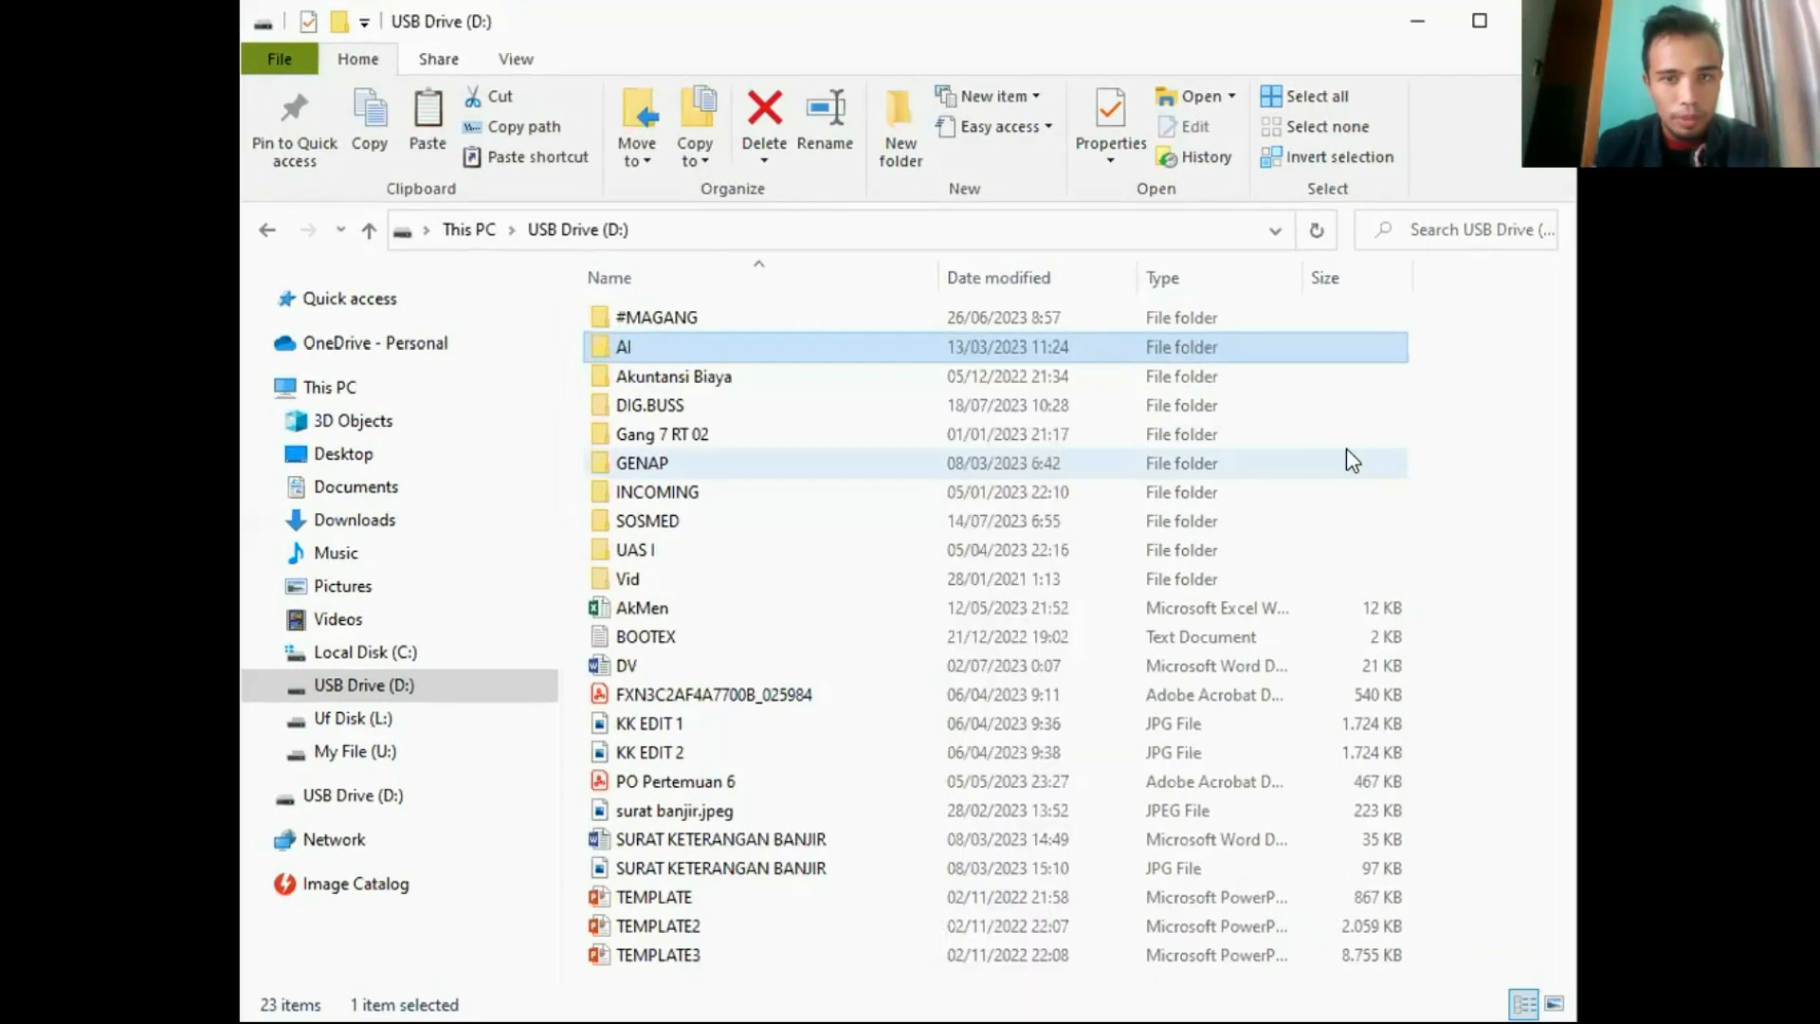
right_click(1351, 460)
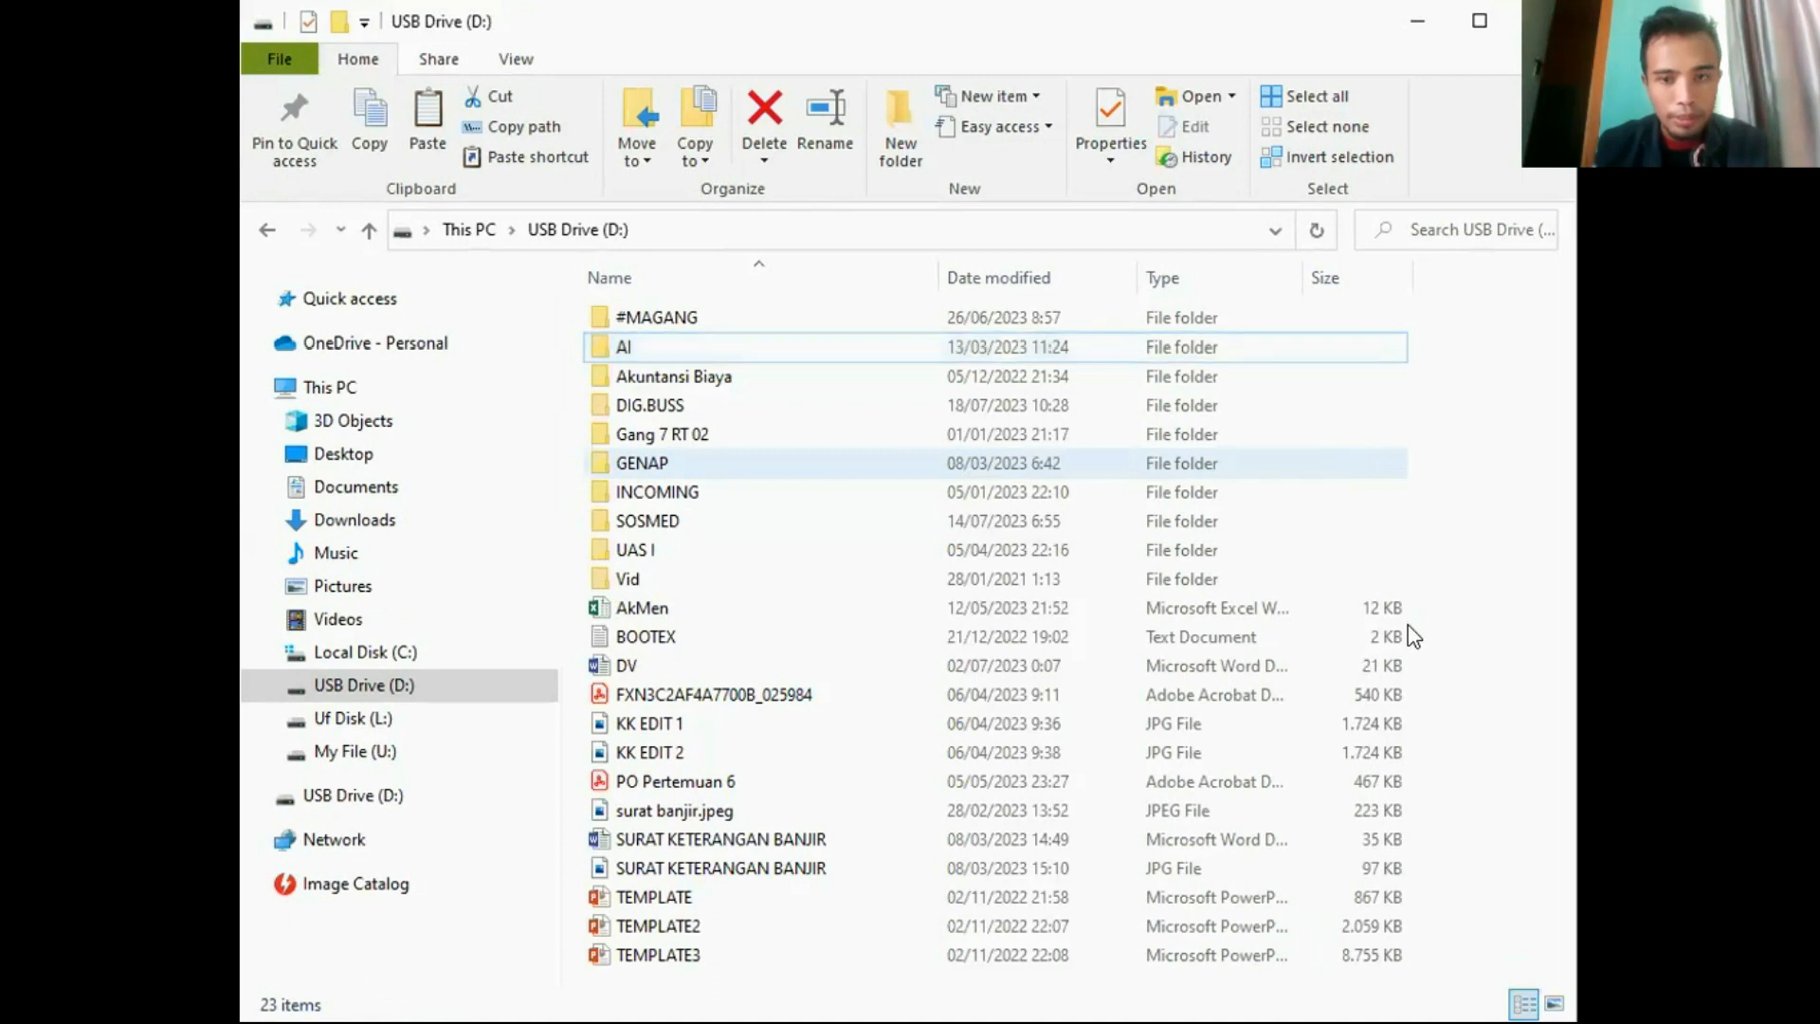
click(1362, 642)
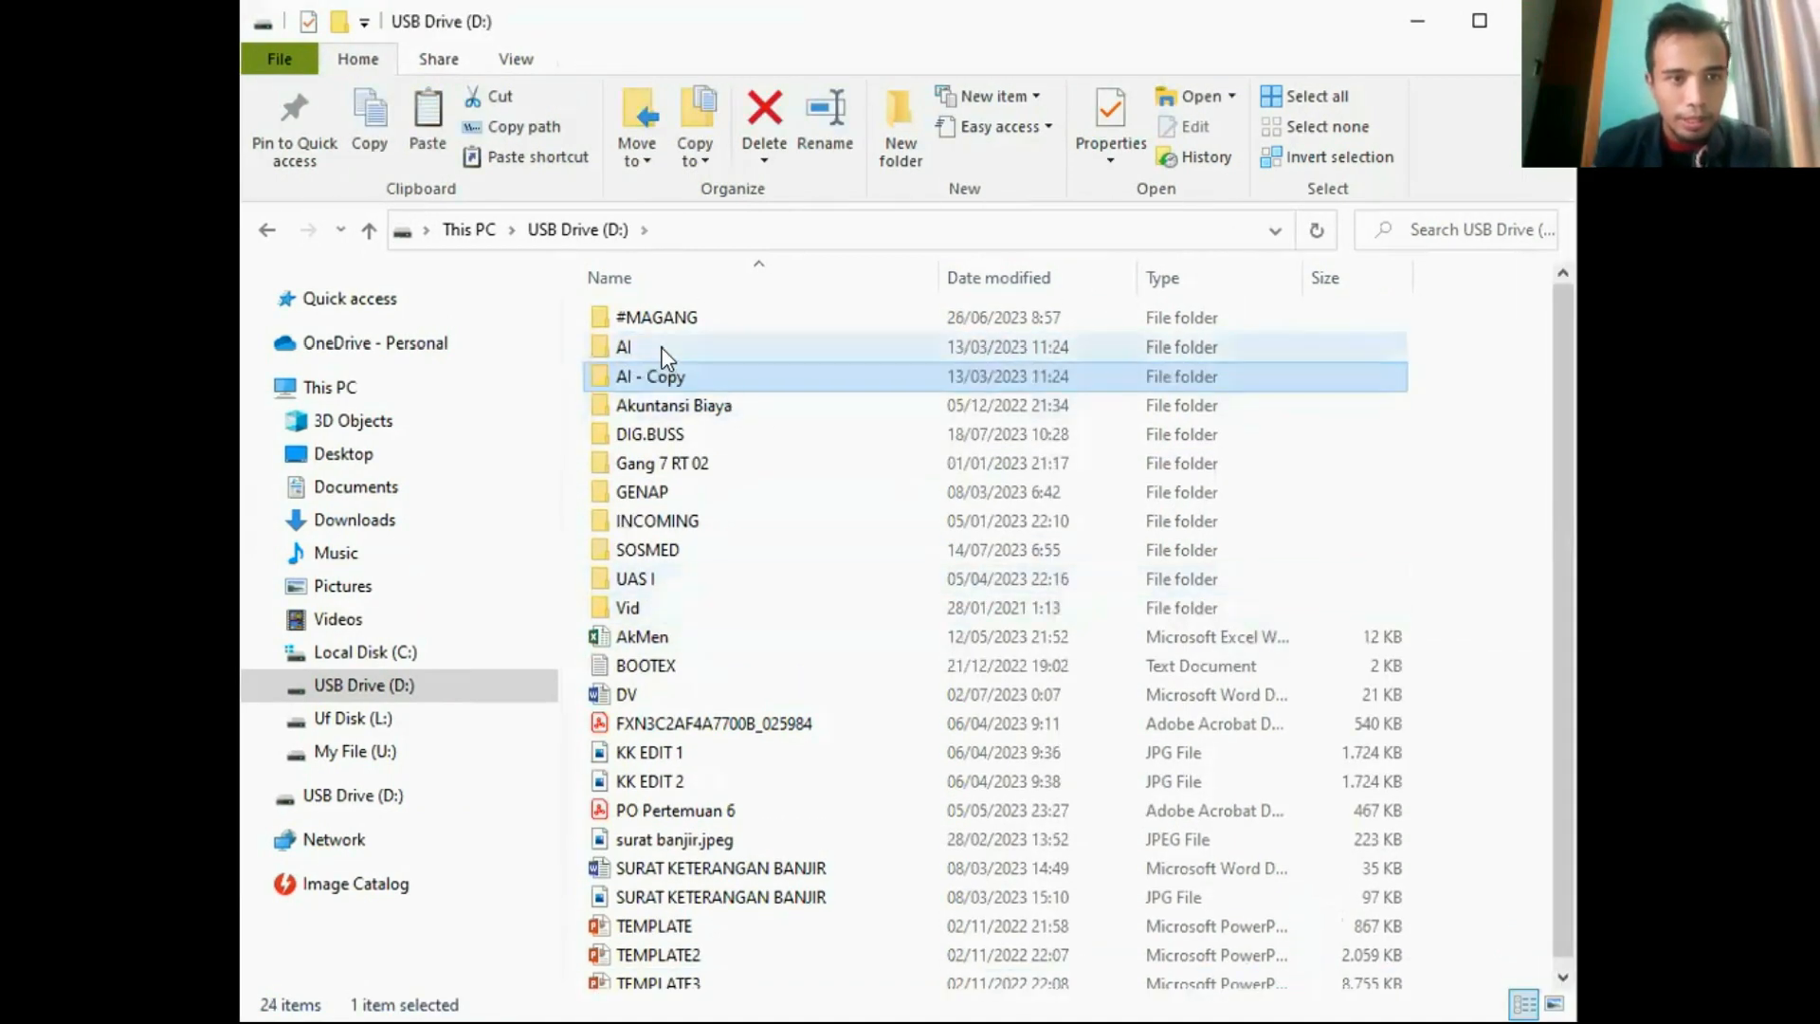
Check the contents of the AI and AI - Copy folders and return to USB Drive (D:)
click(664, 351)
double_click(669, 355)
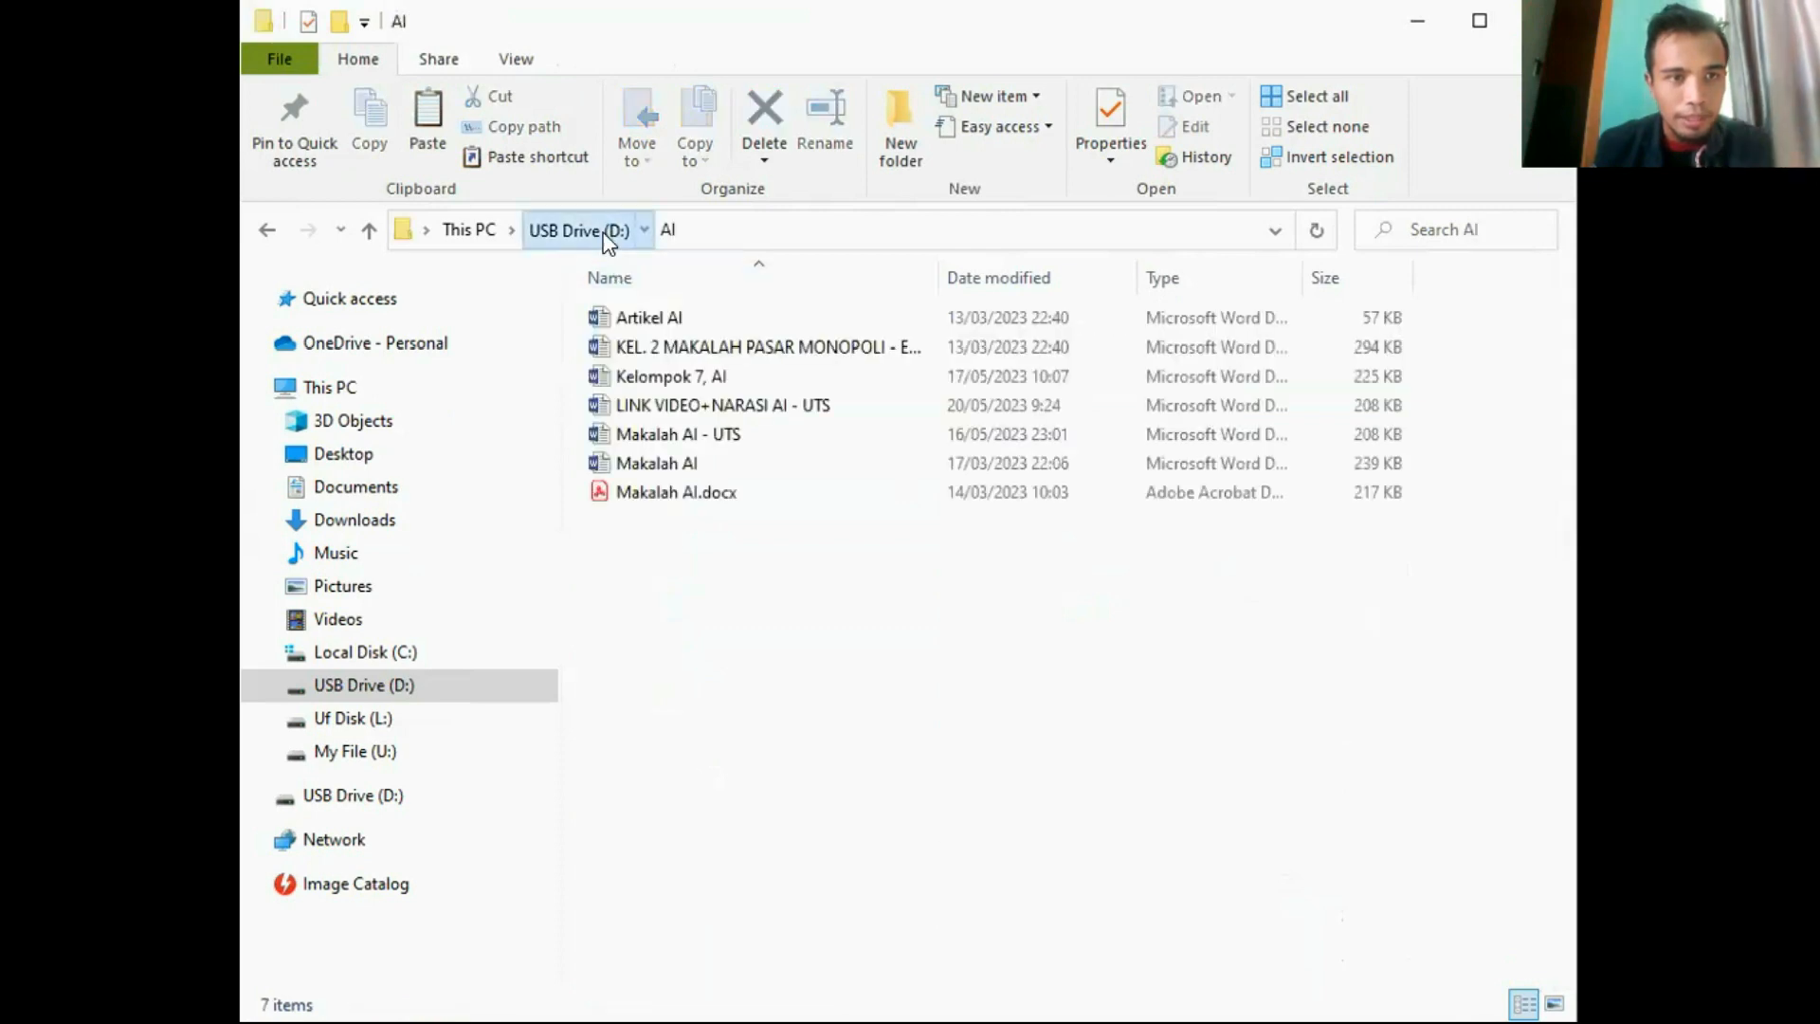
click(599, 230)
double_click(649, 377)
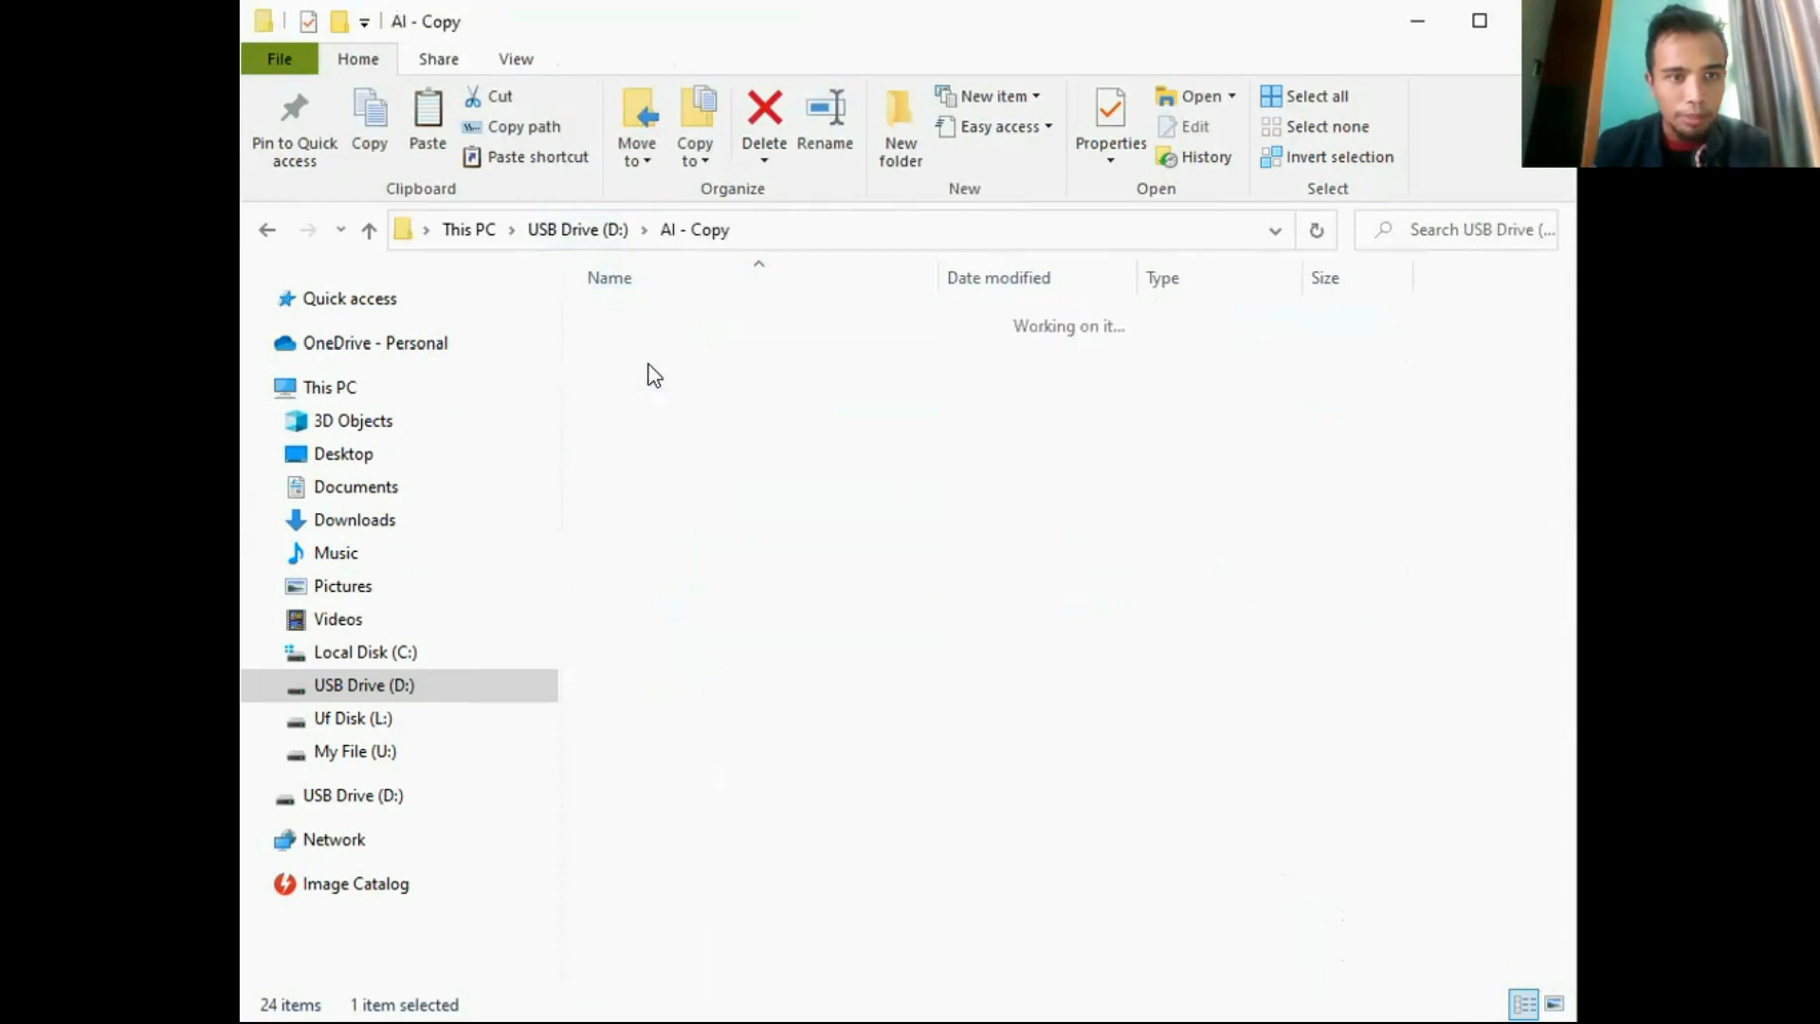
click(574, 227)
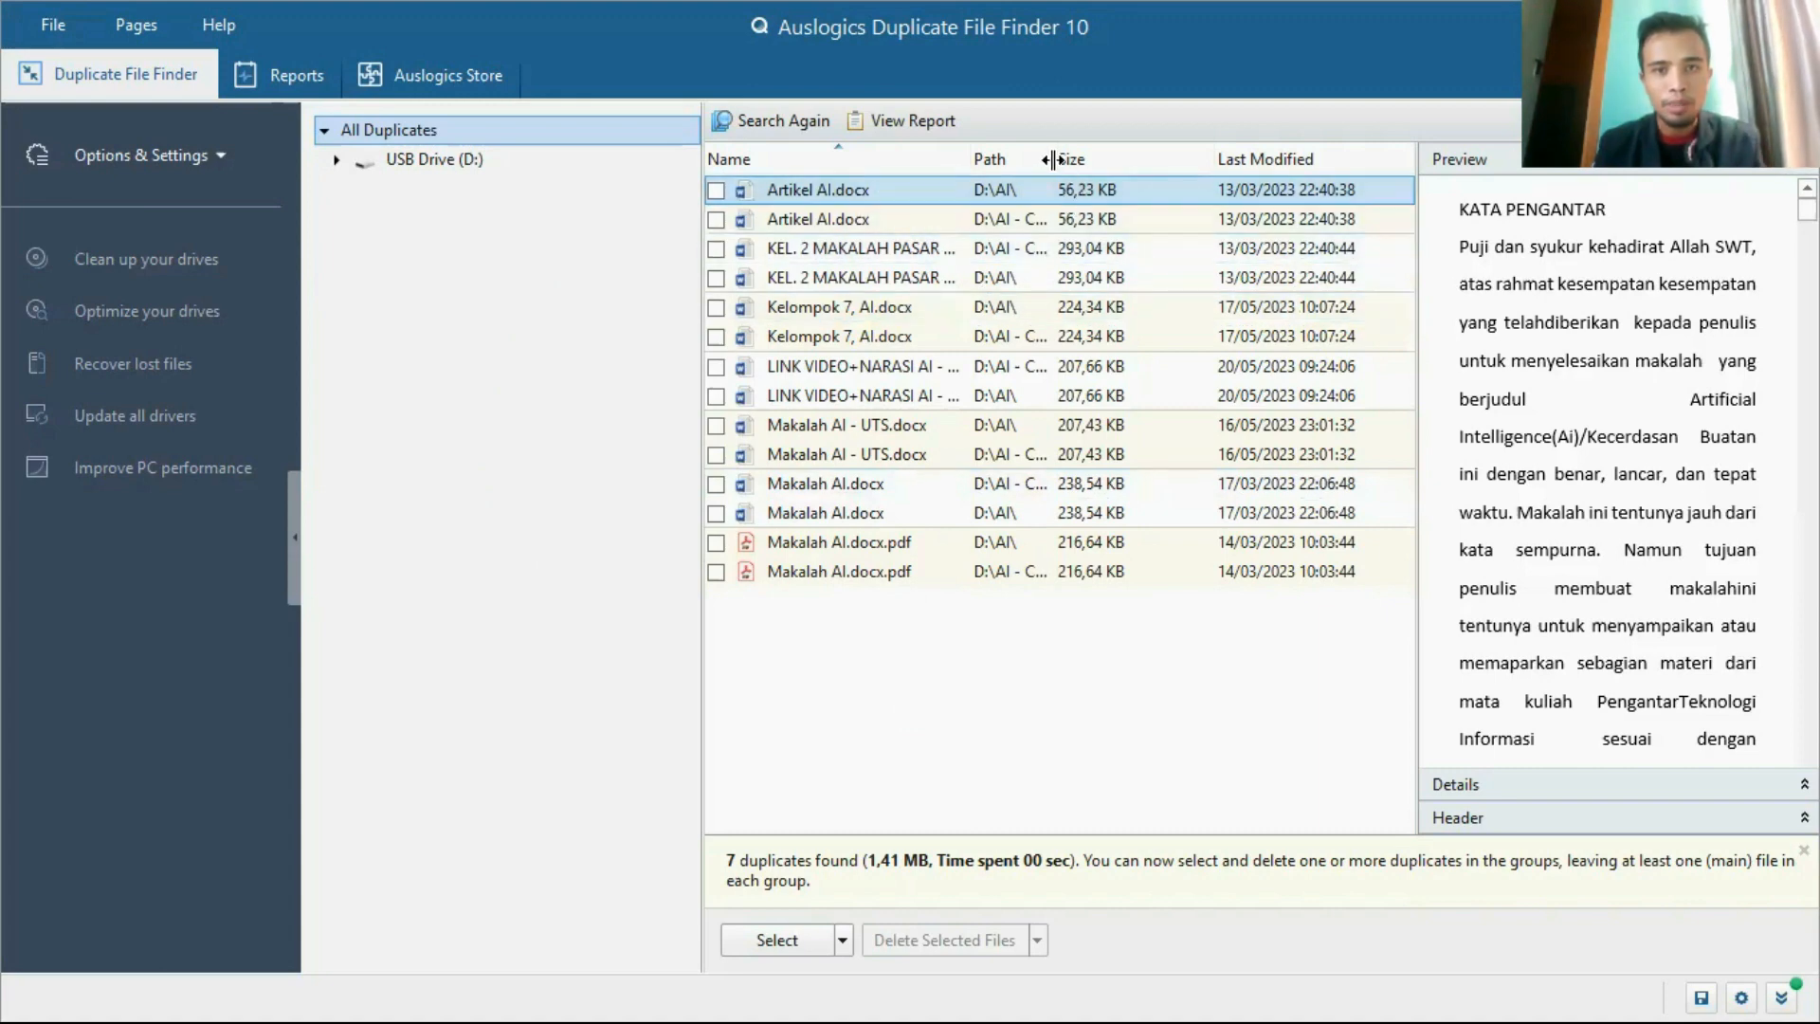
Switch to Auslogics Duplicate File Finder, widen the Path column in the results and mark one duplicate in each group
drag(1054, 159, 1140, 159)
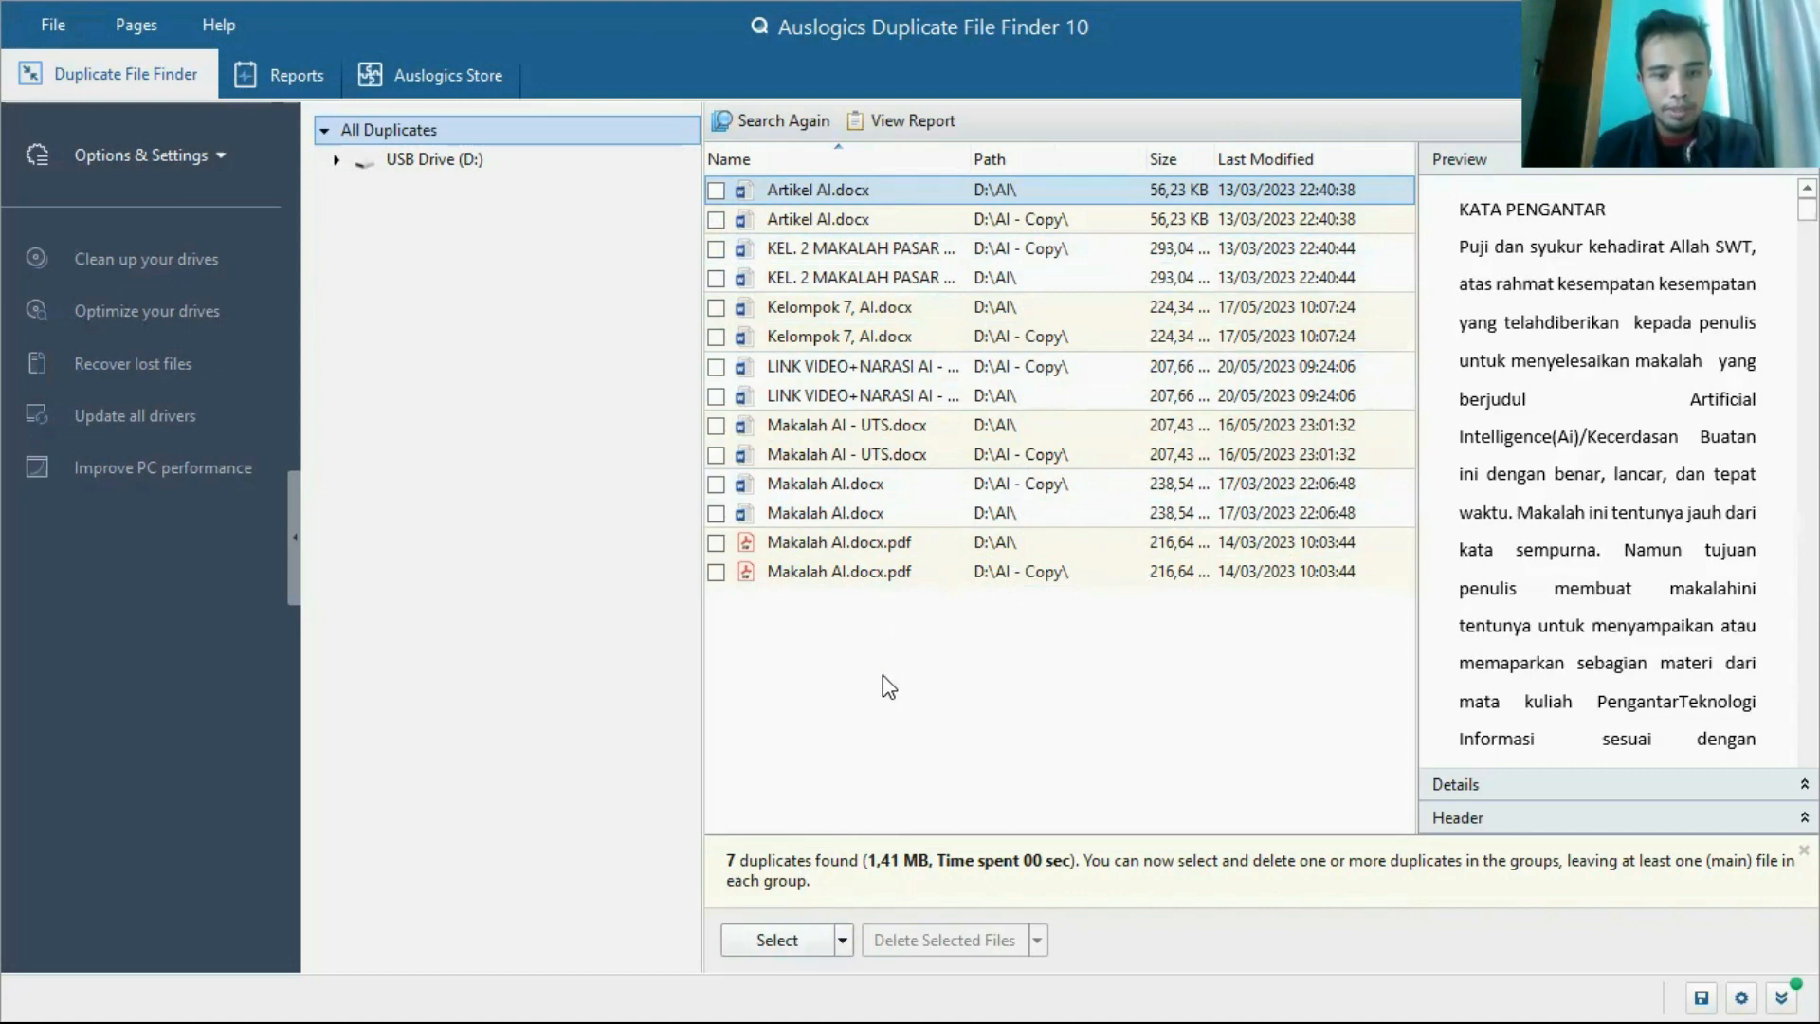
click(791, 943)
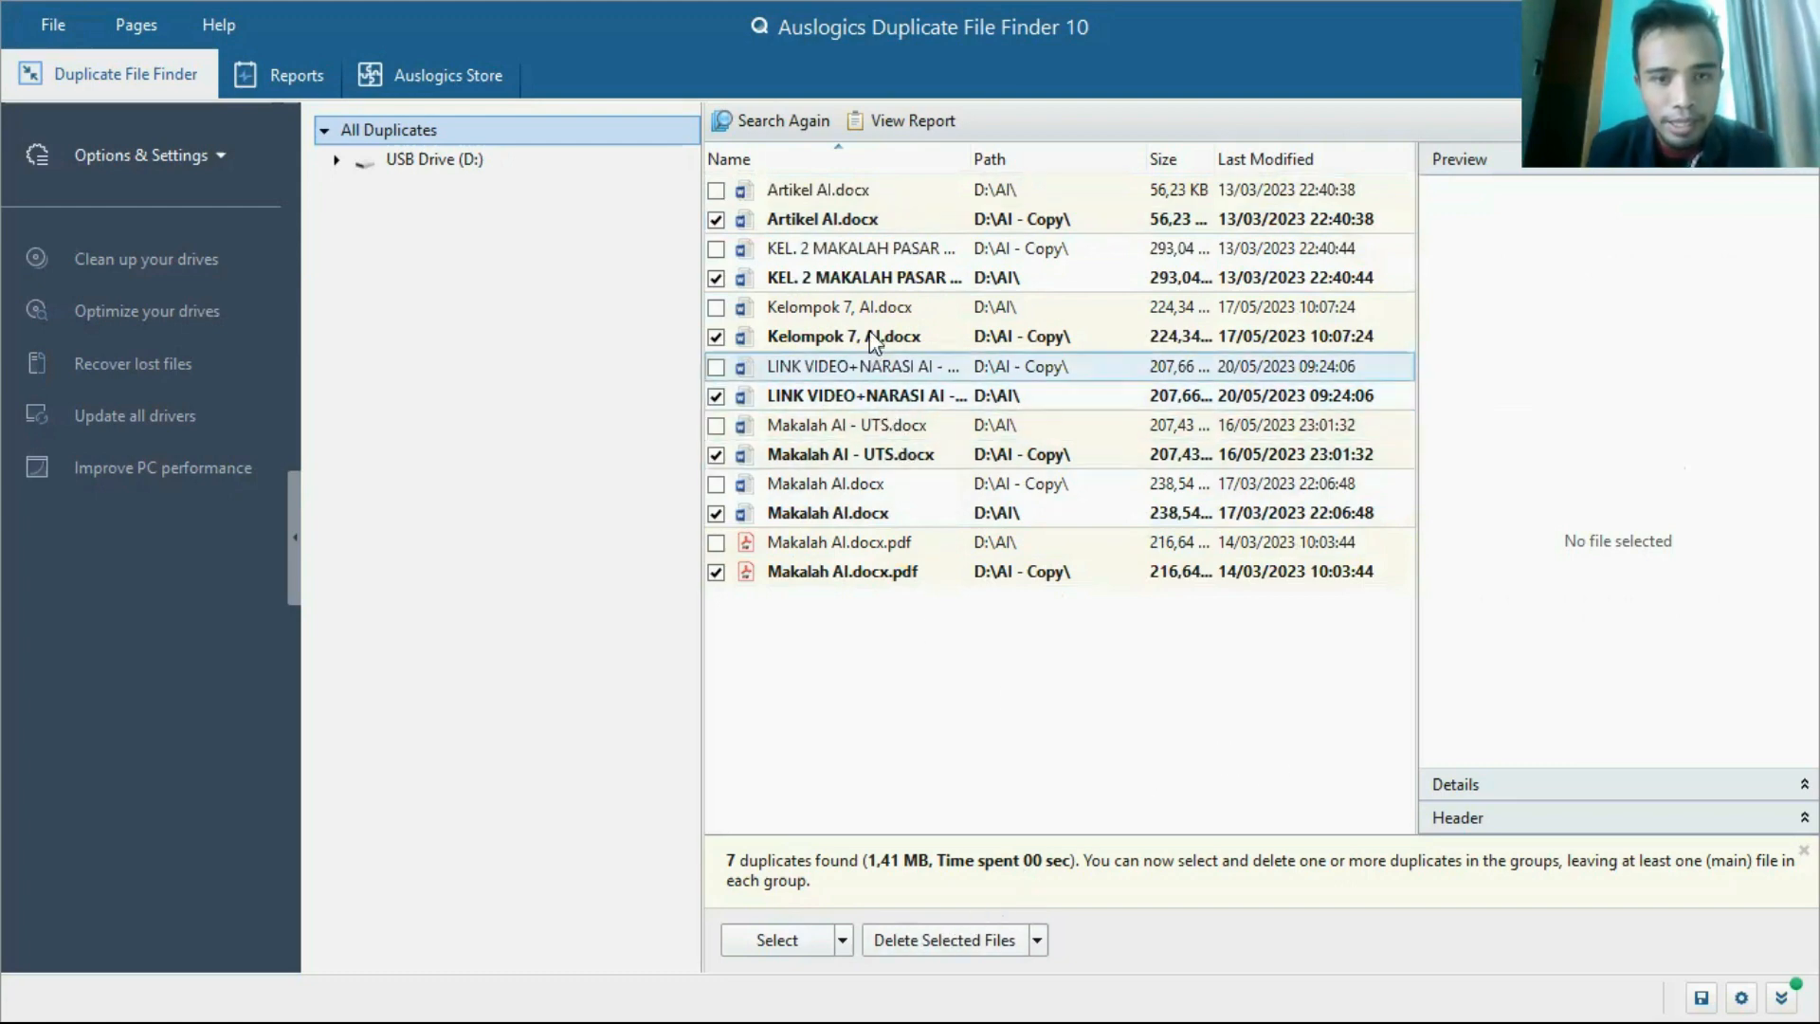
click(715, 191)
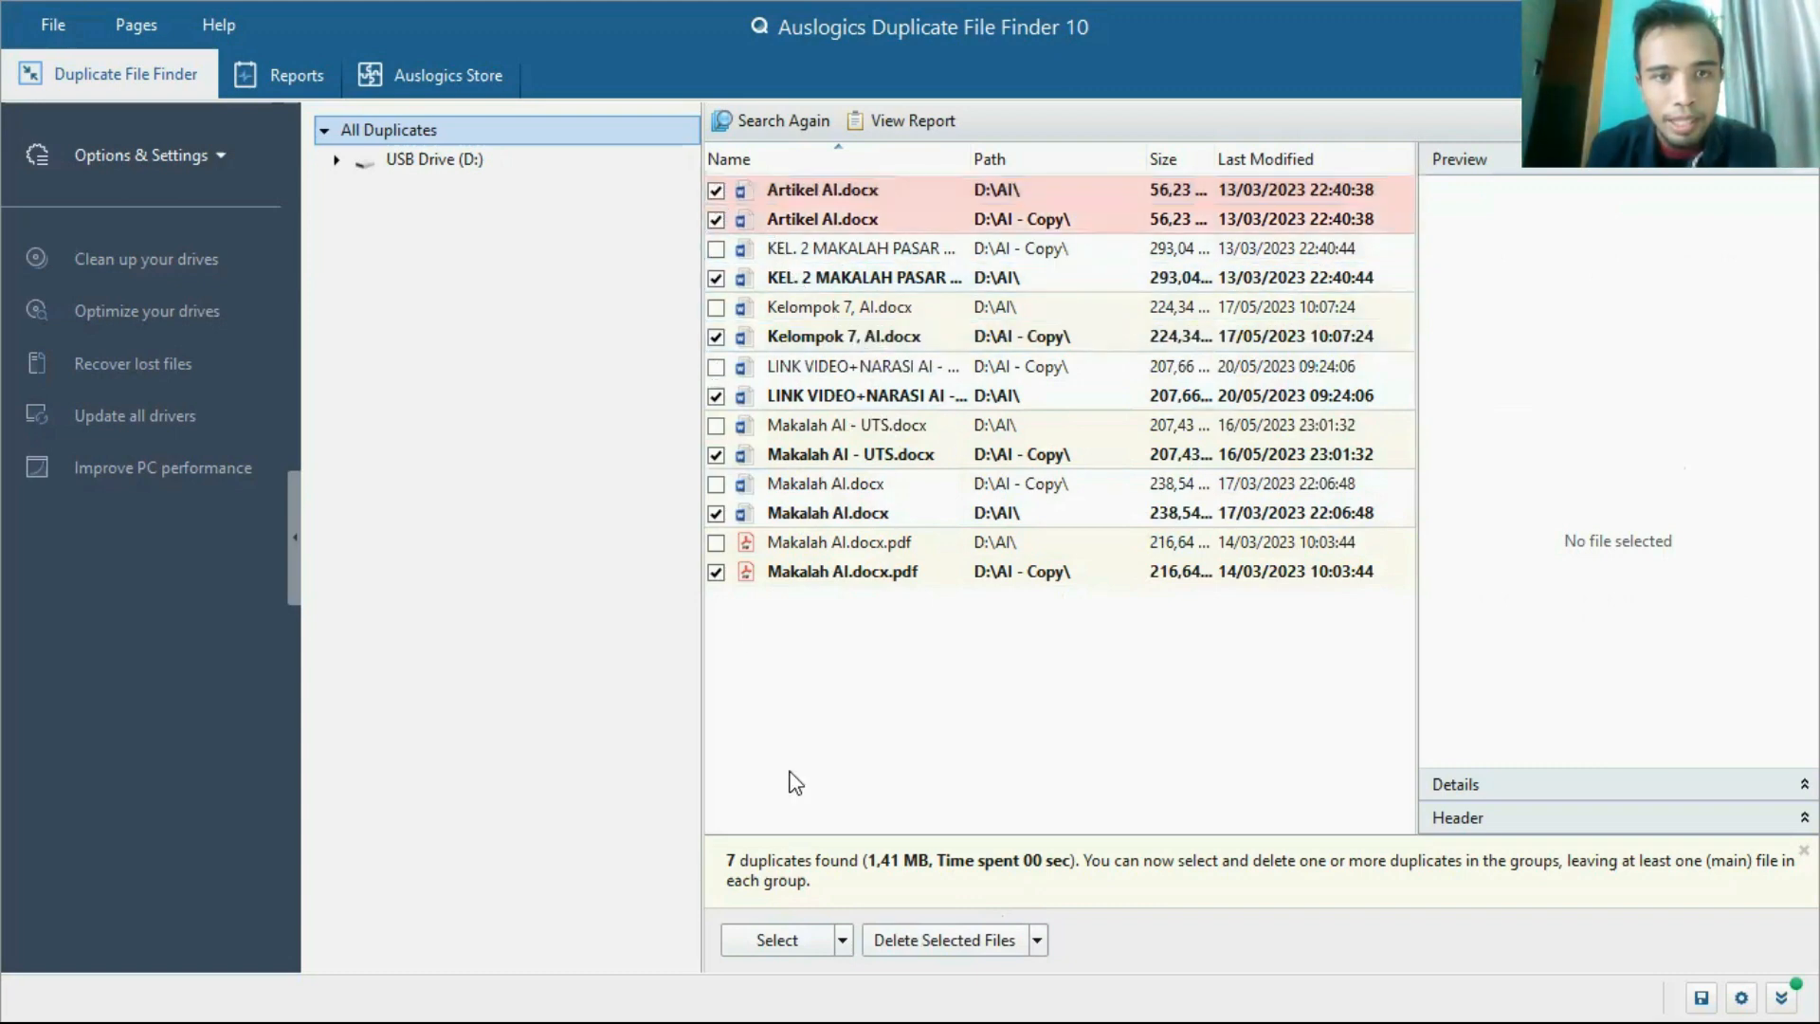
click(715, 190)
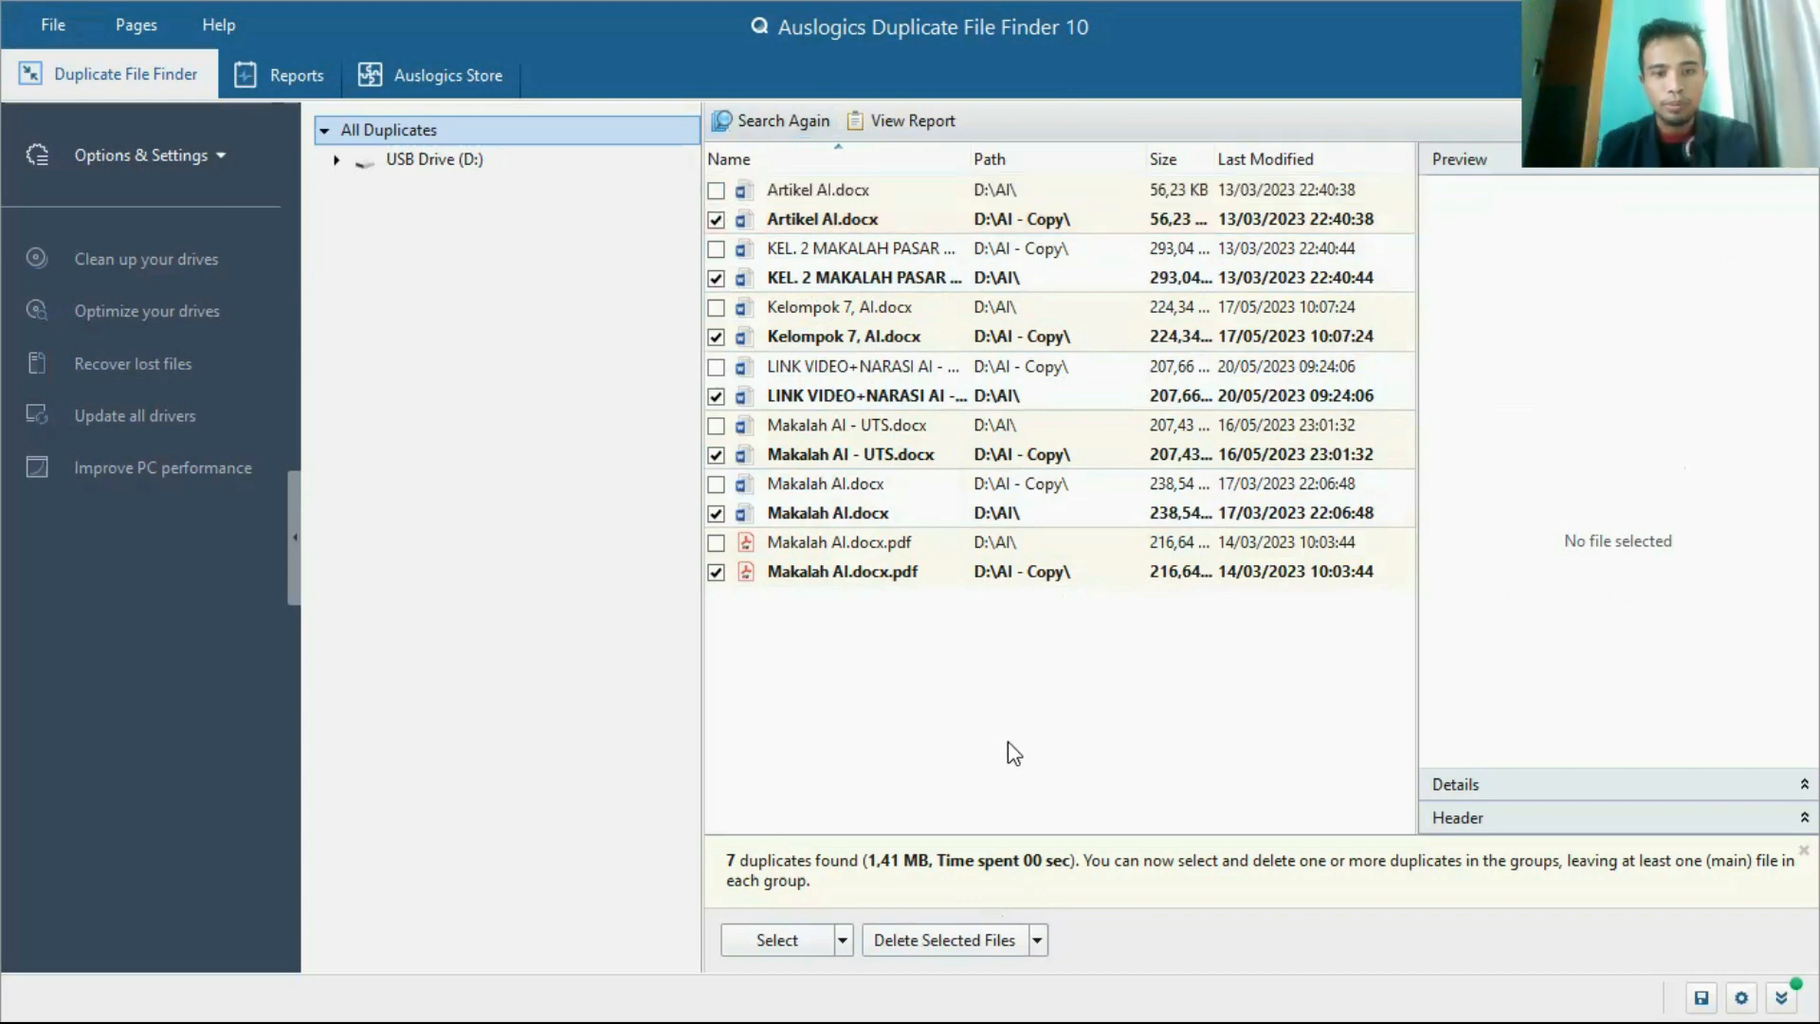
Delete the marked duplicate files and agree to their permanent removal from drive D:
click(965, 940)
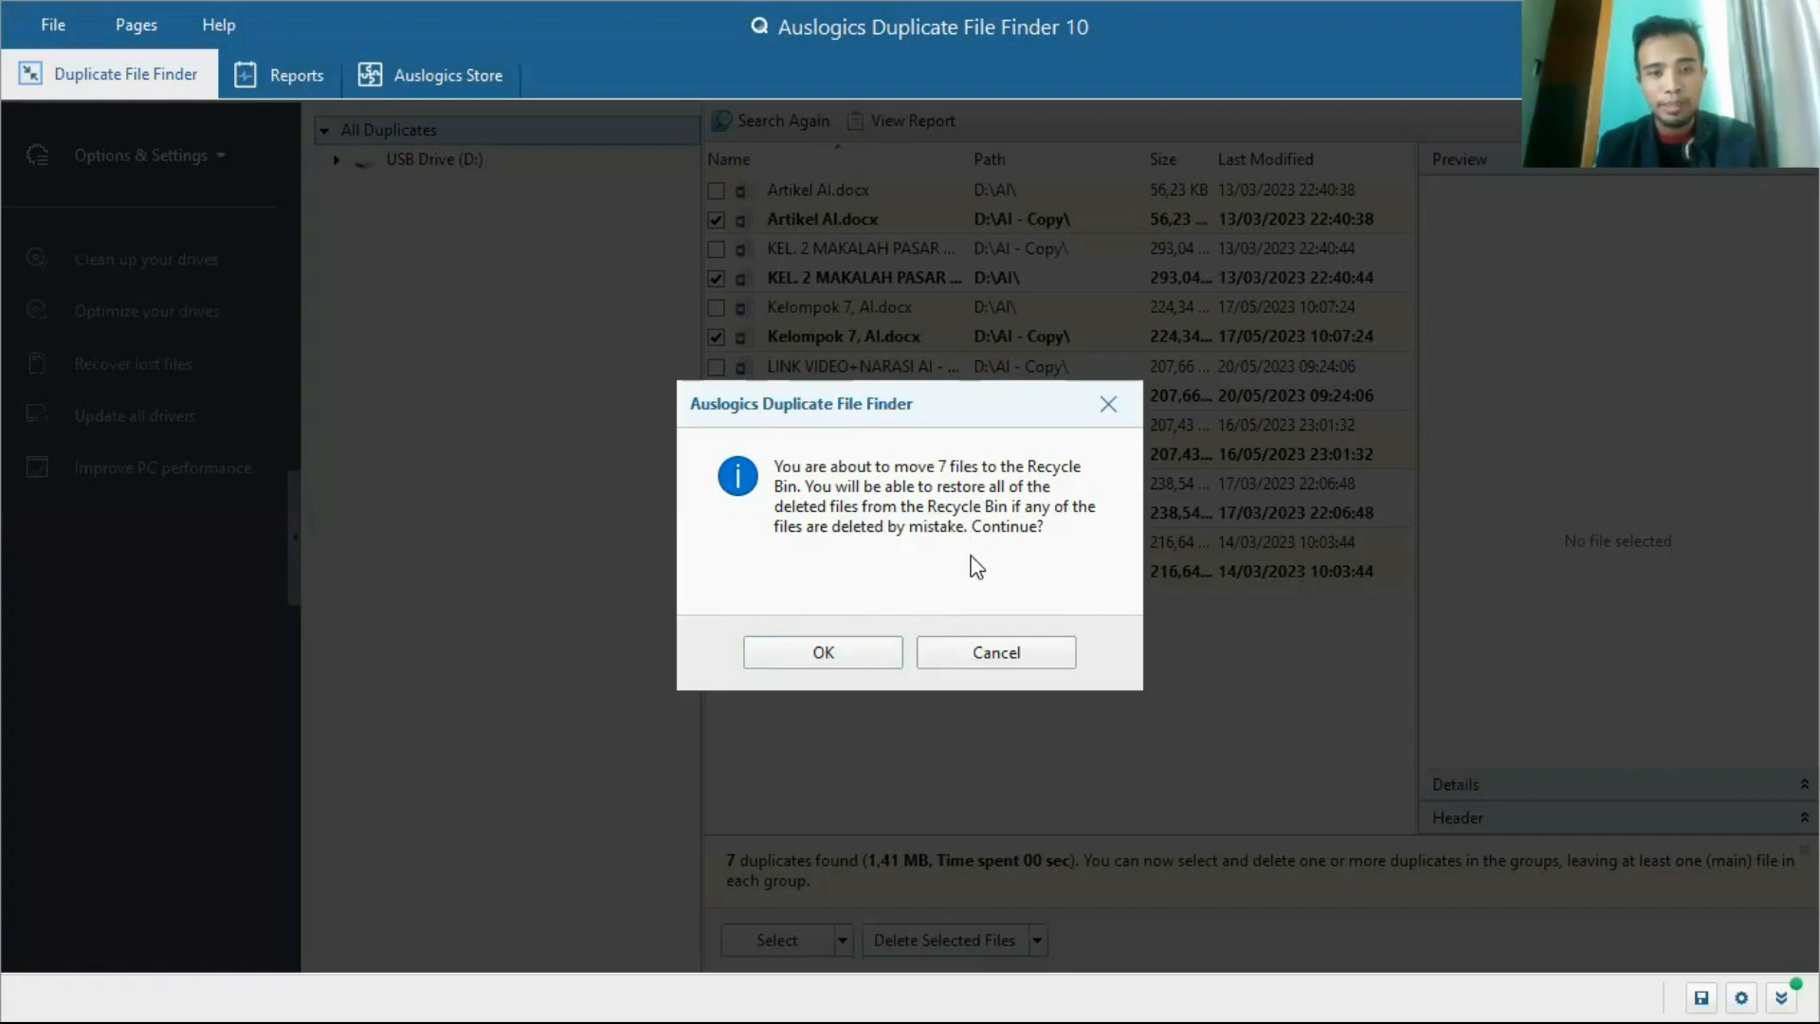
click(853, 646)
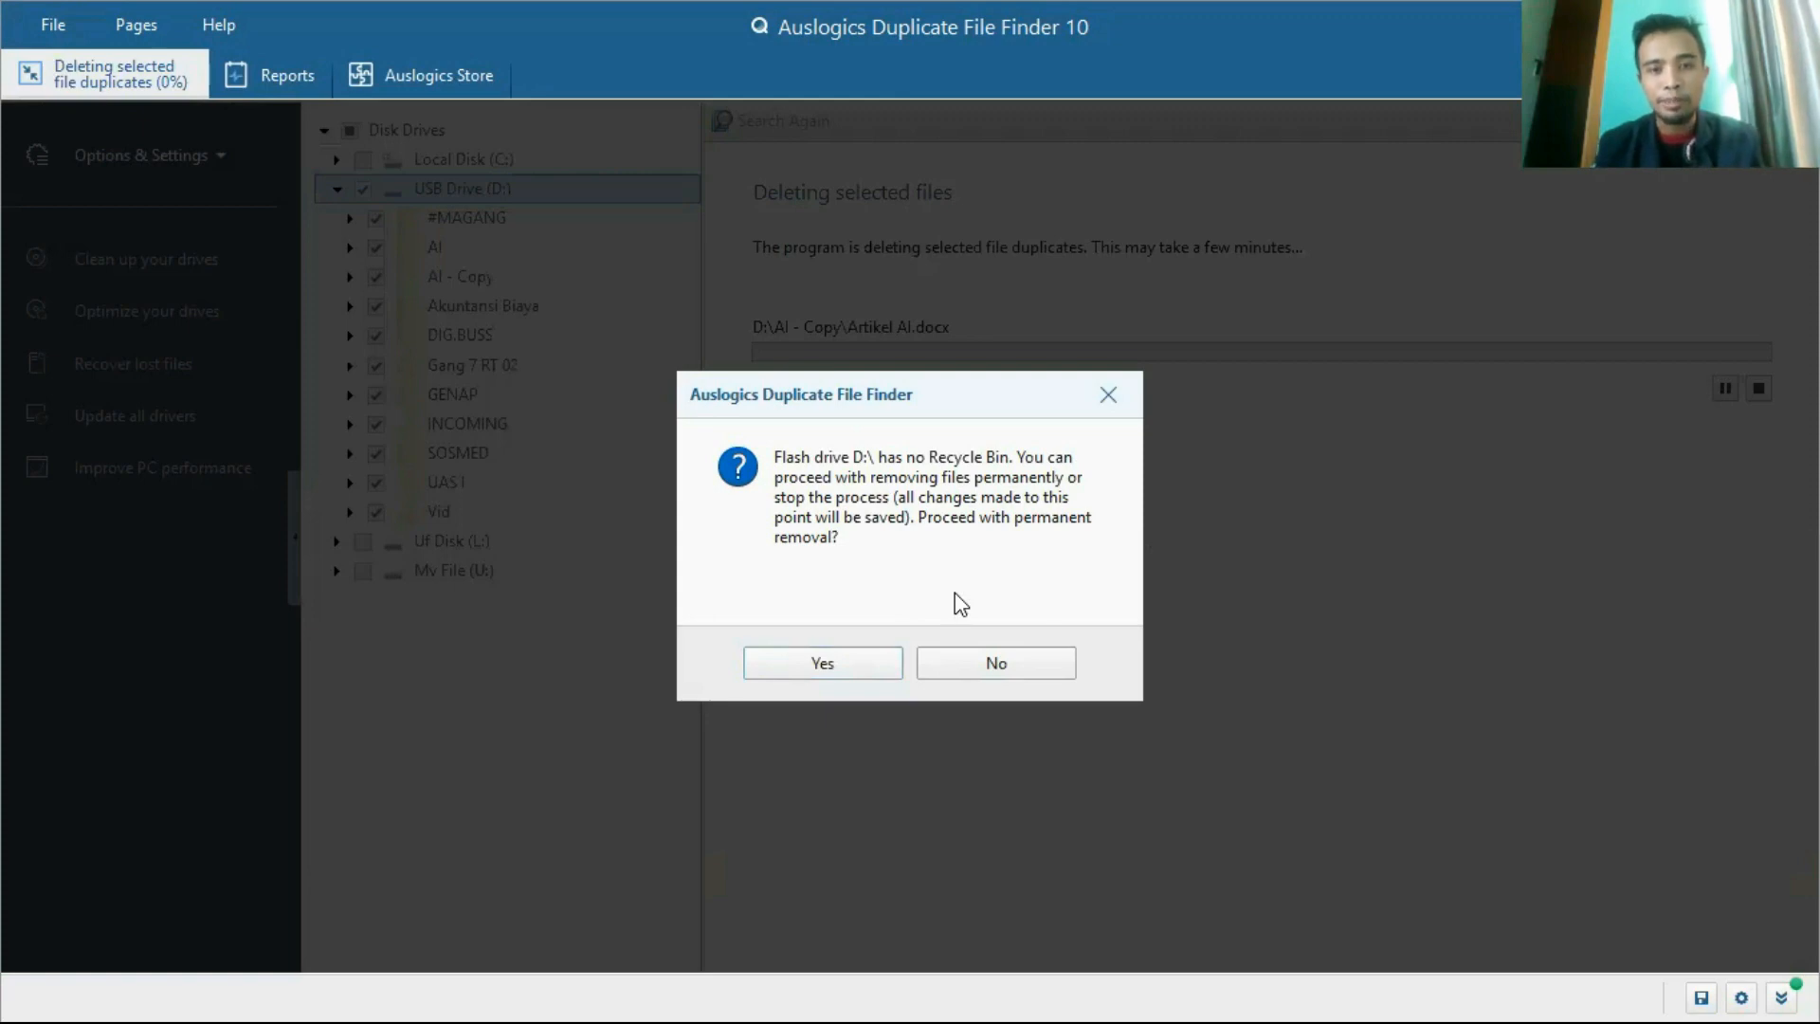
click(850, 667)
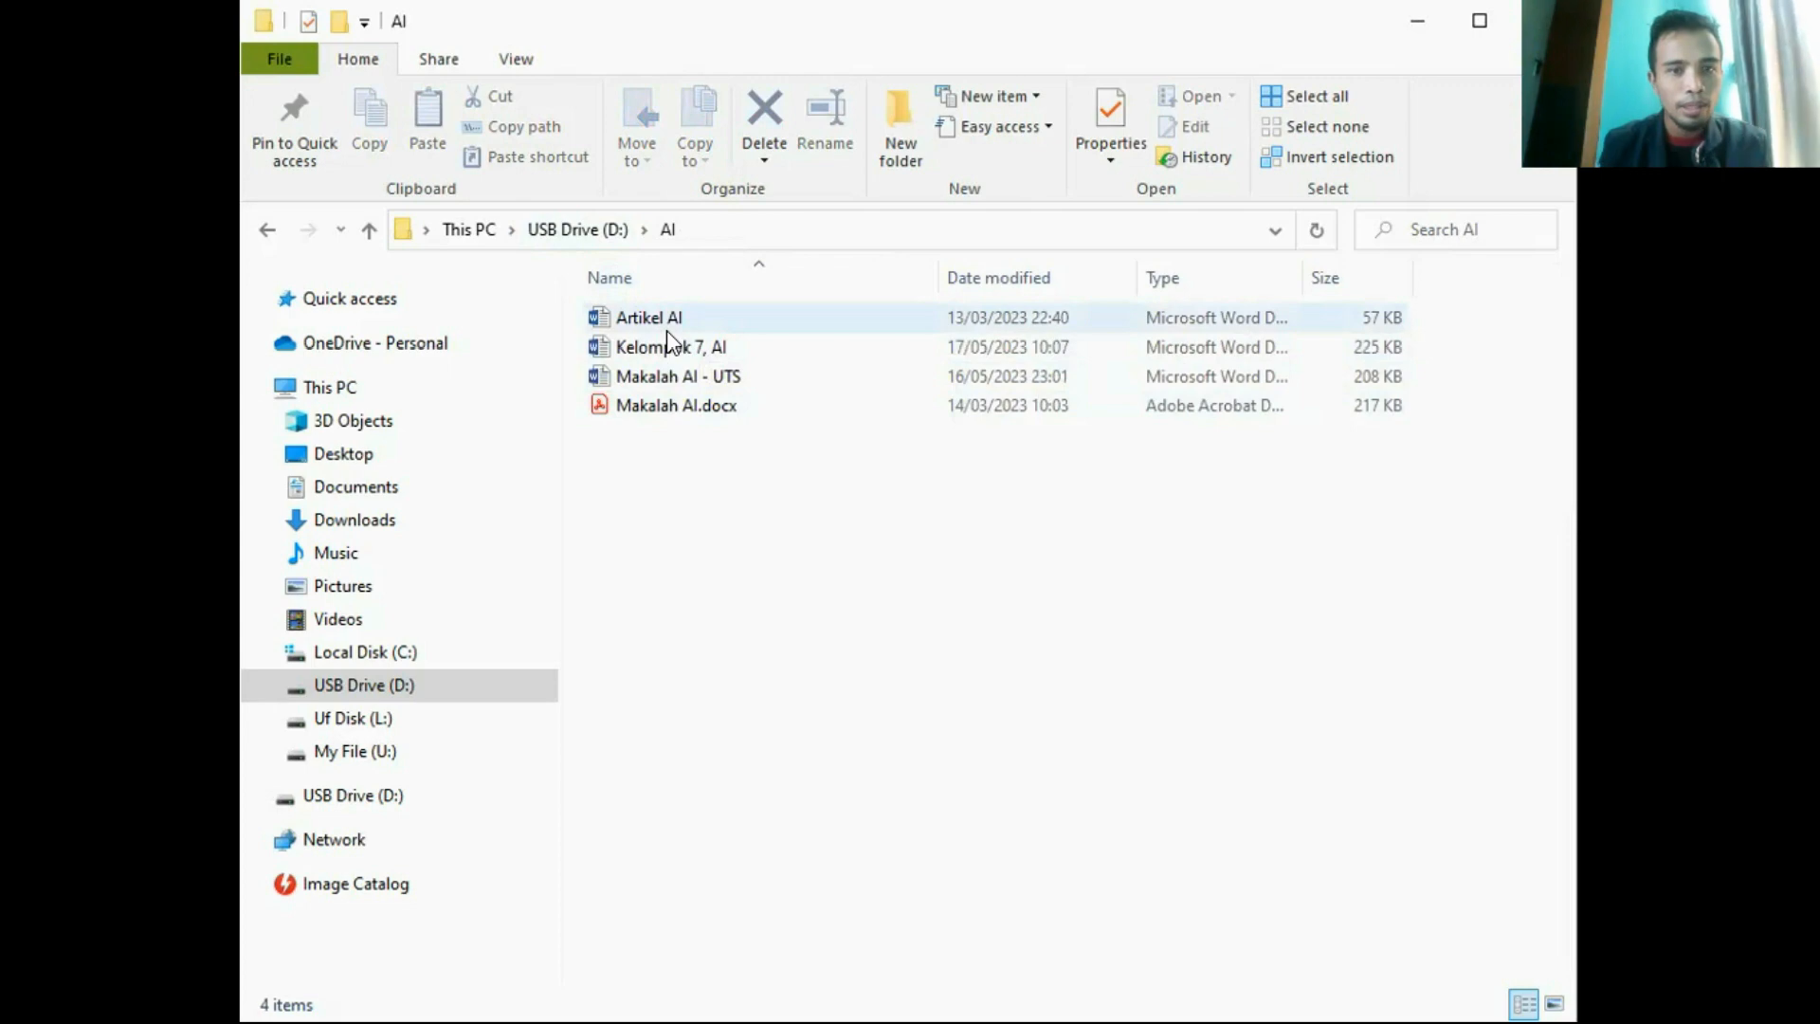
In File Explorer, move the KEL. 2 MAKALAH PASAR MONOPOLI, LINK VIDEO+NARASI AI - UTS and Makalah AI documents from AI - Copy into AI
click(578, 230)
double_click(640, 379)
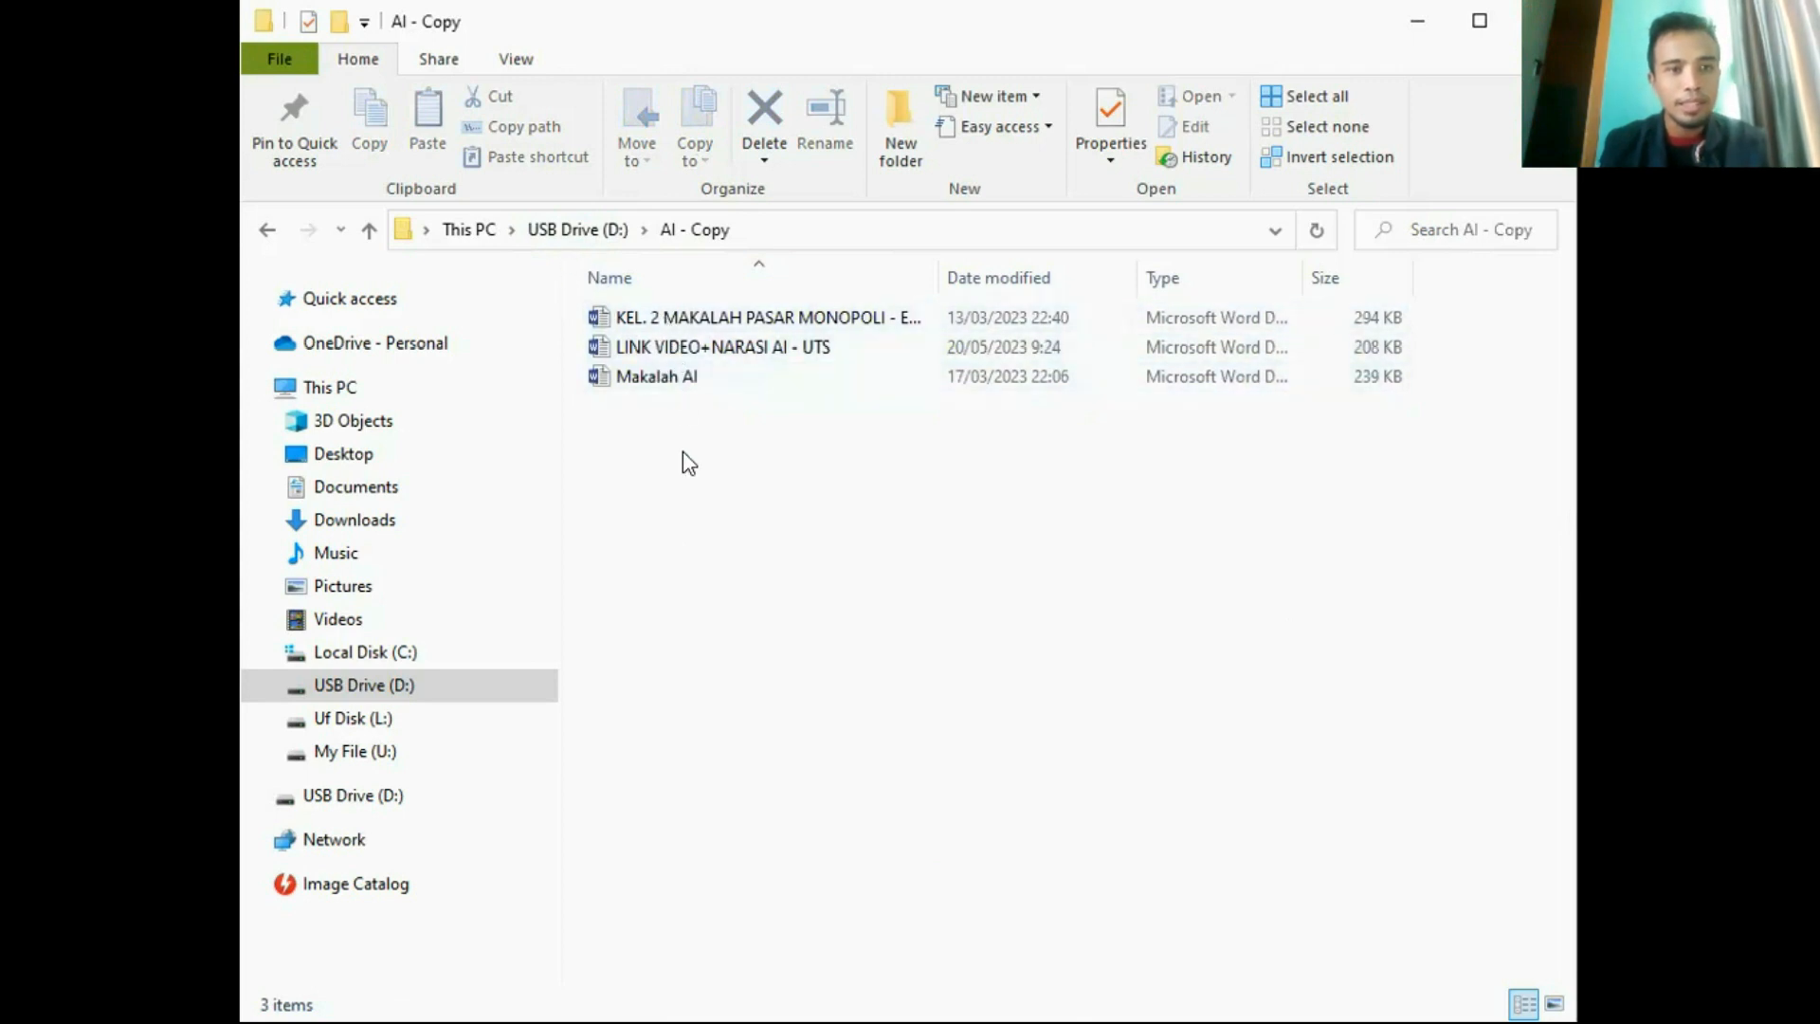
click(693, 379)
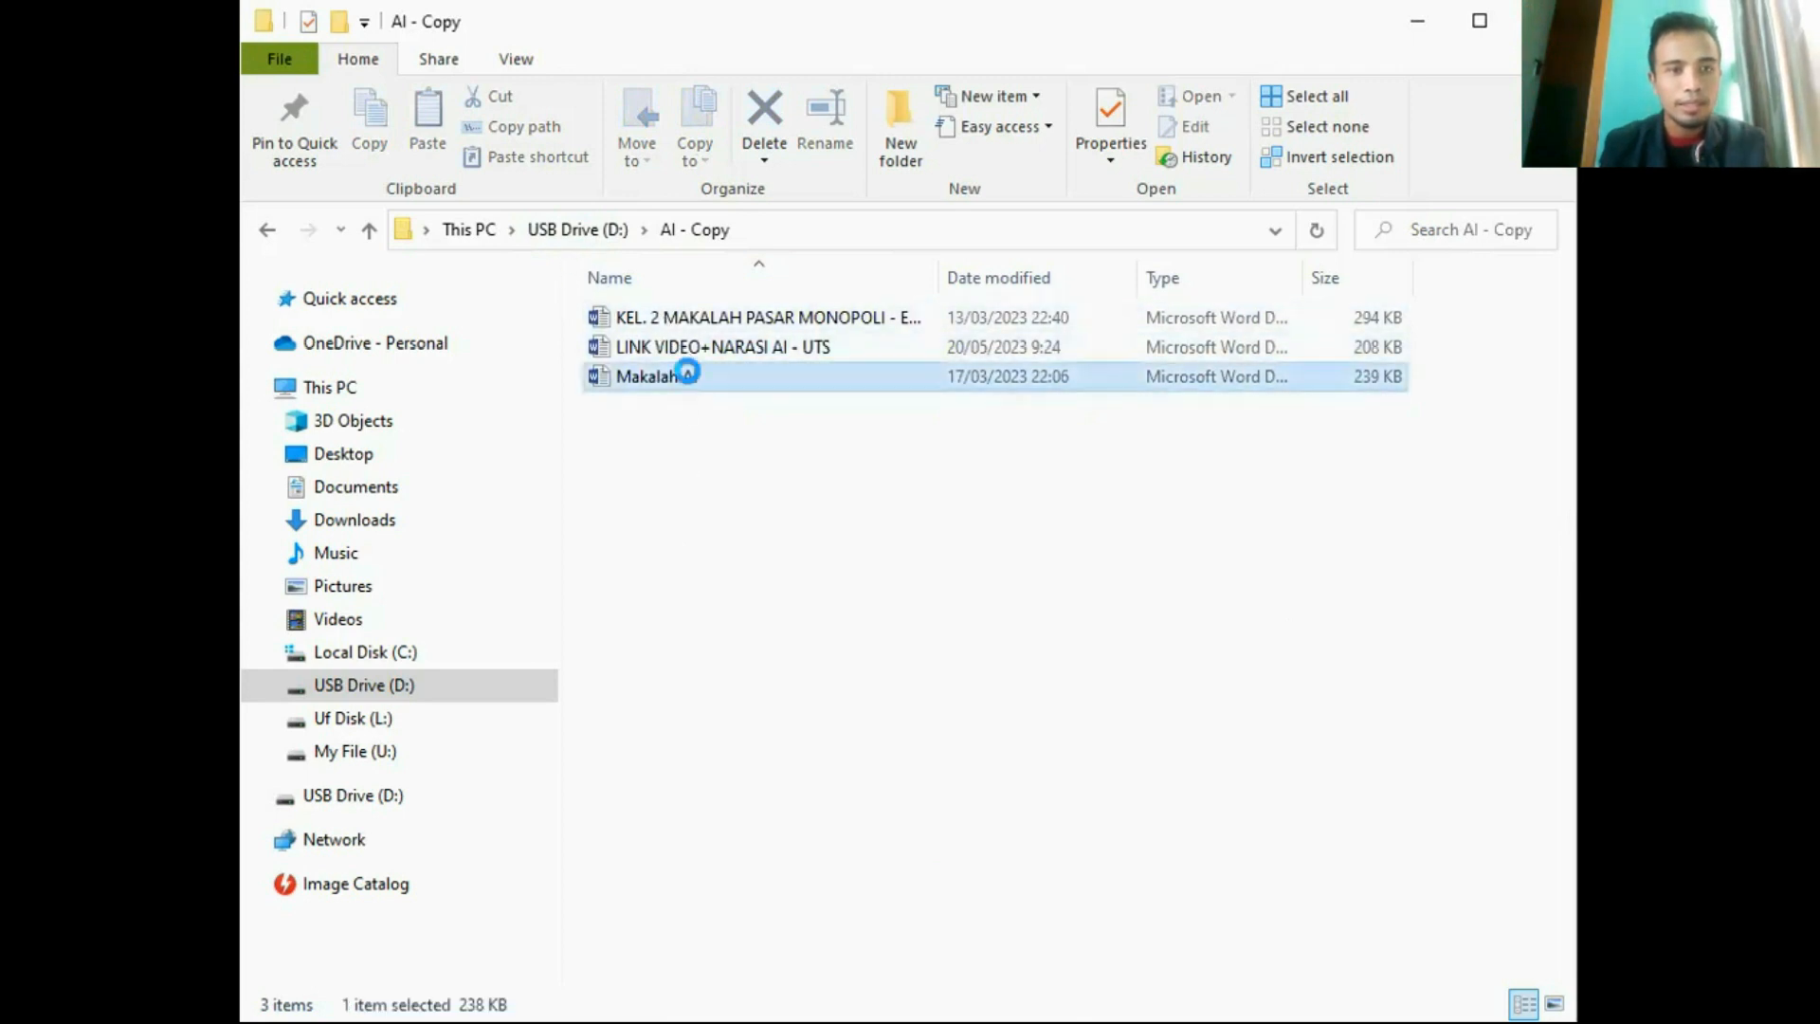
key(shift+Up)
key(shift+Up)
key(ctrl+x)
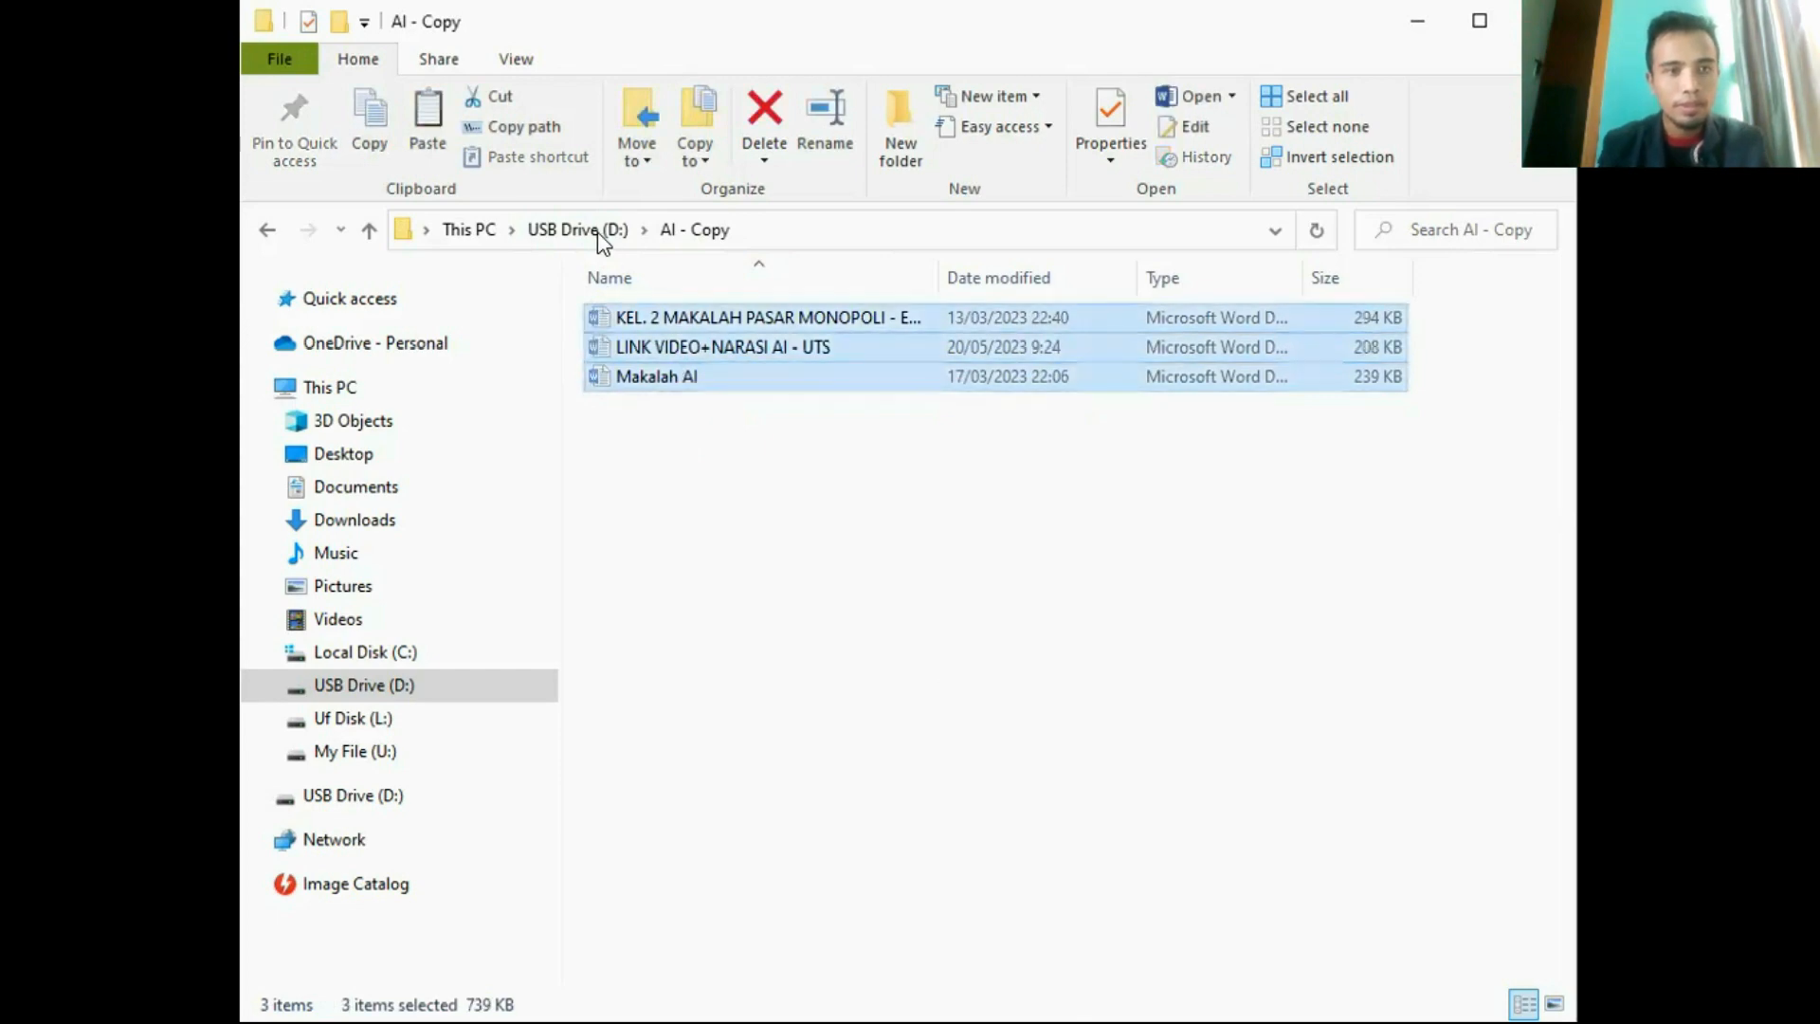
click(588, 227)
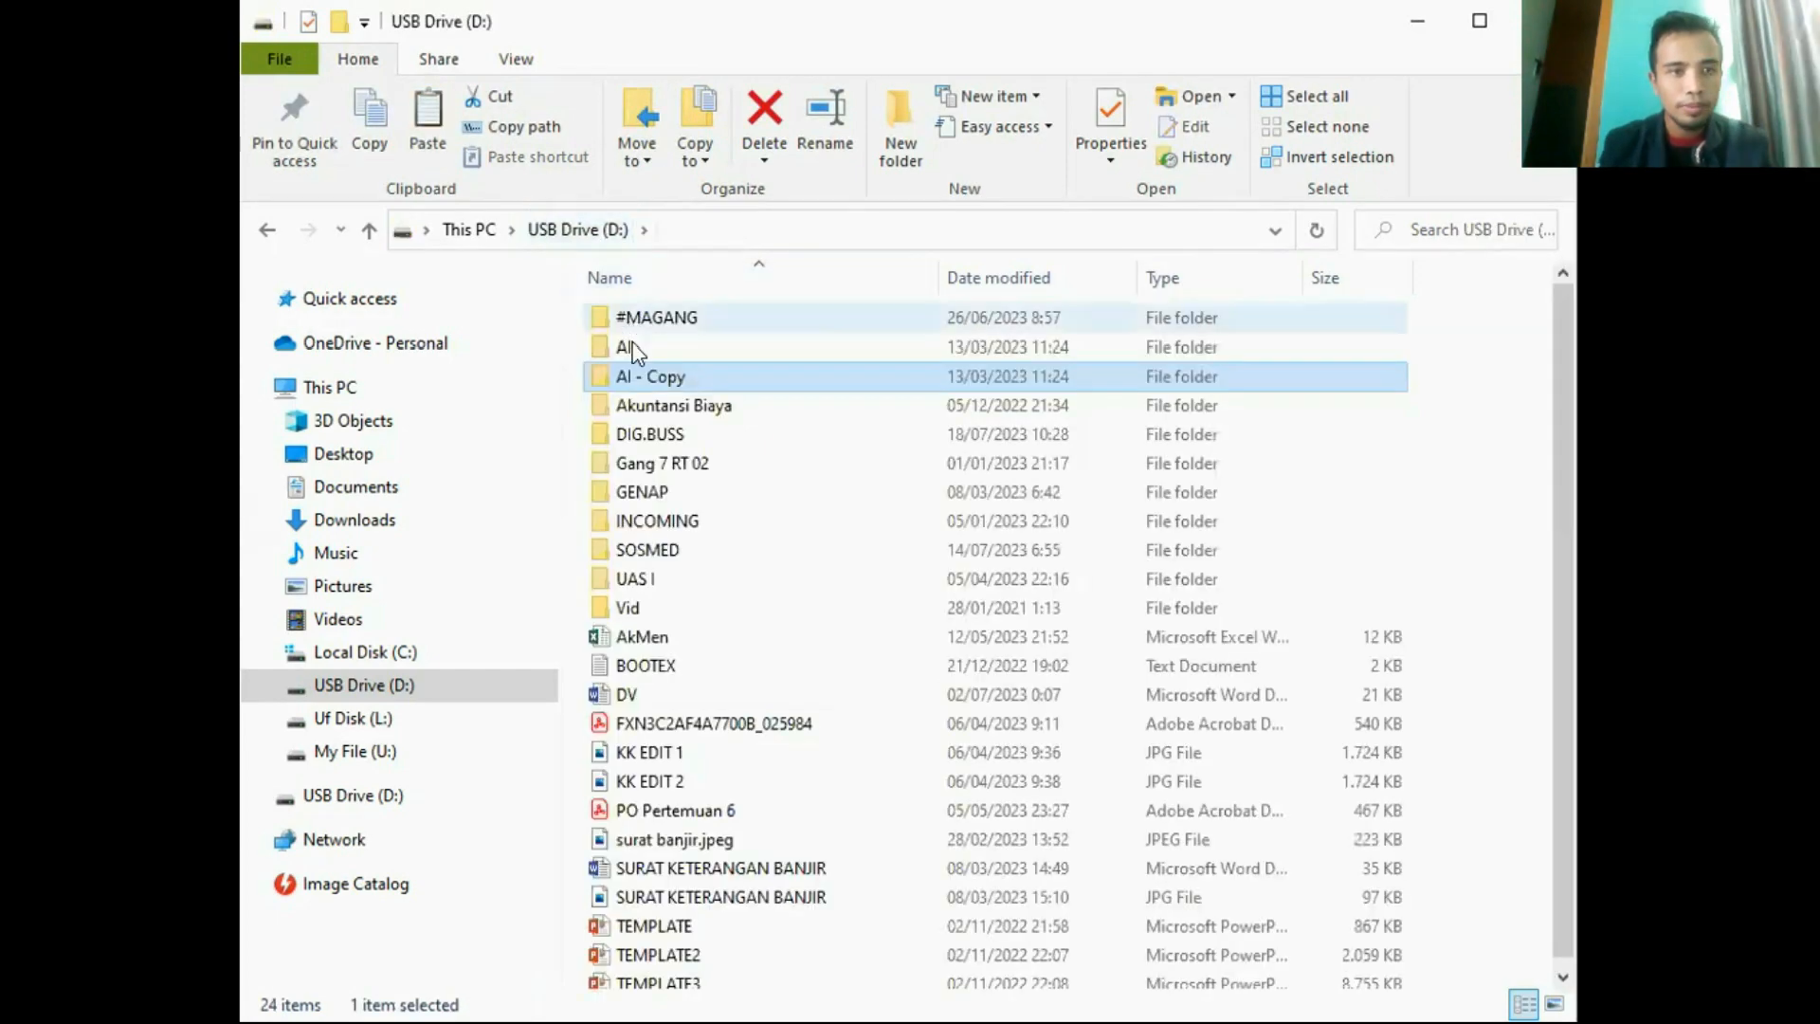
double_click(659, 348)
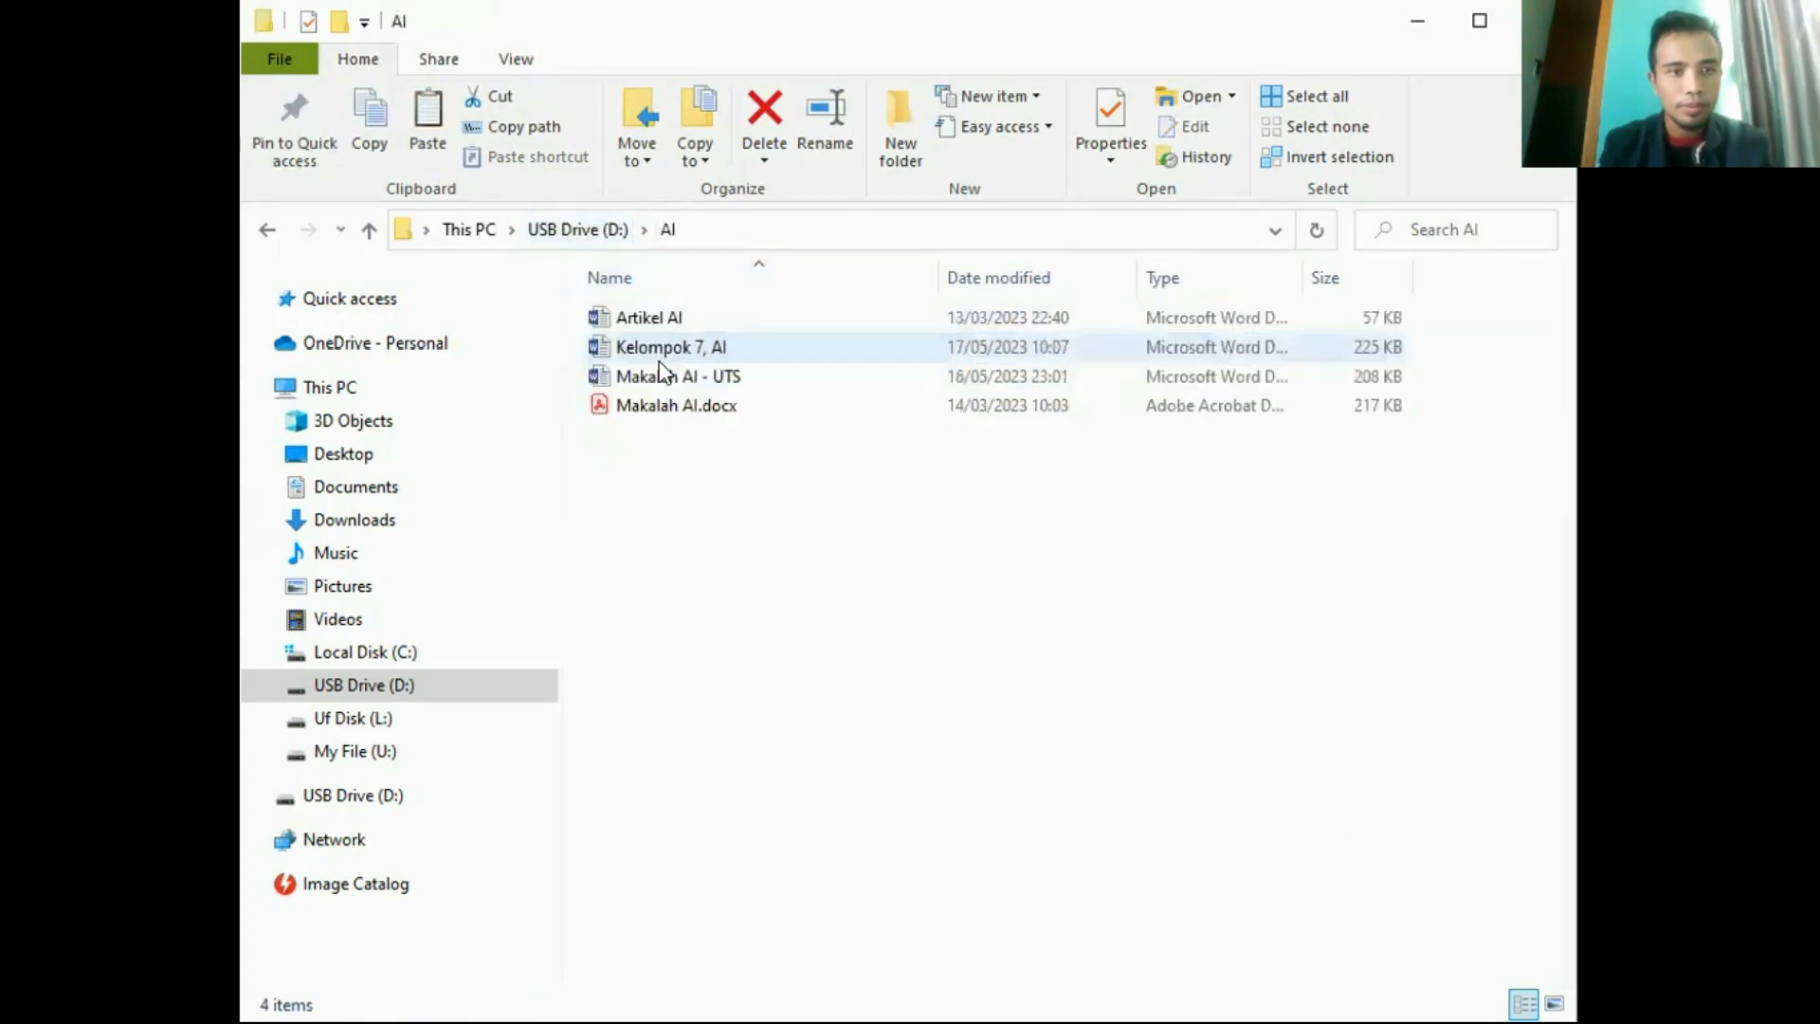
right_click(686, 493)
click(778, 680)
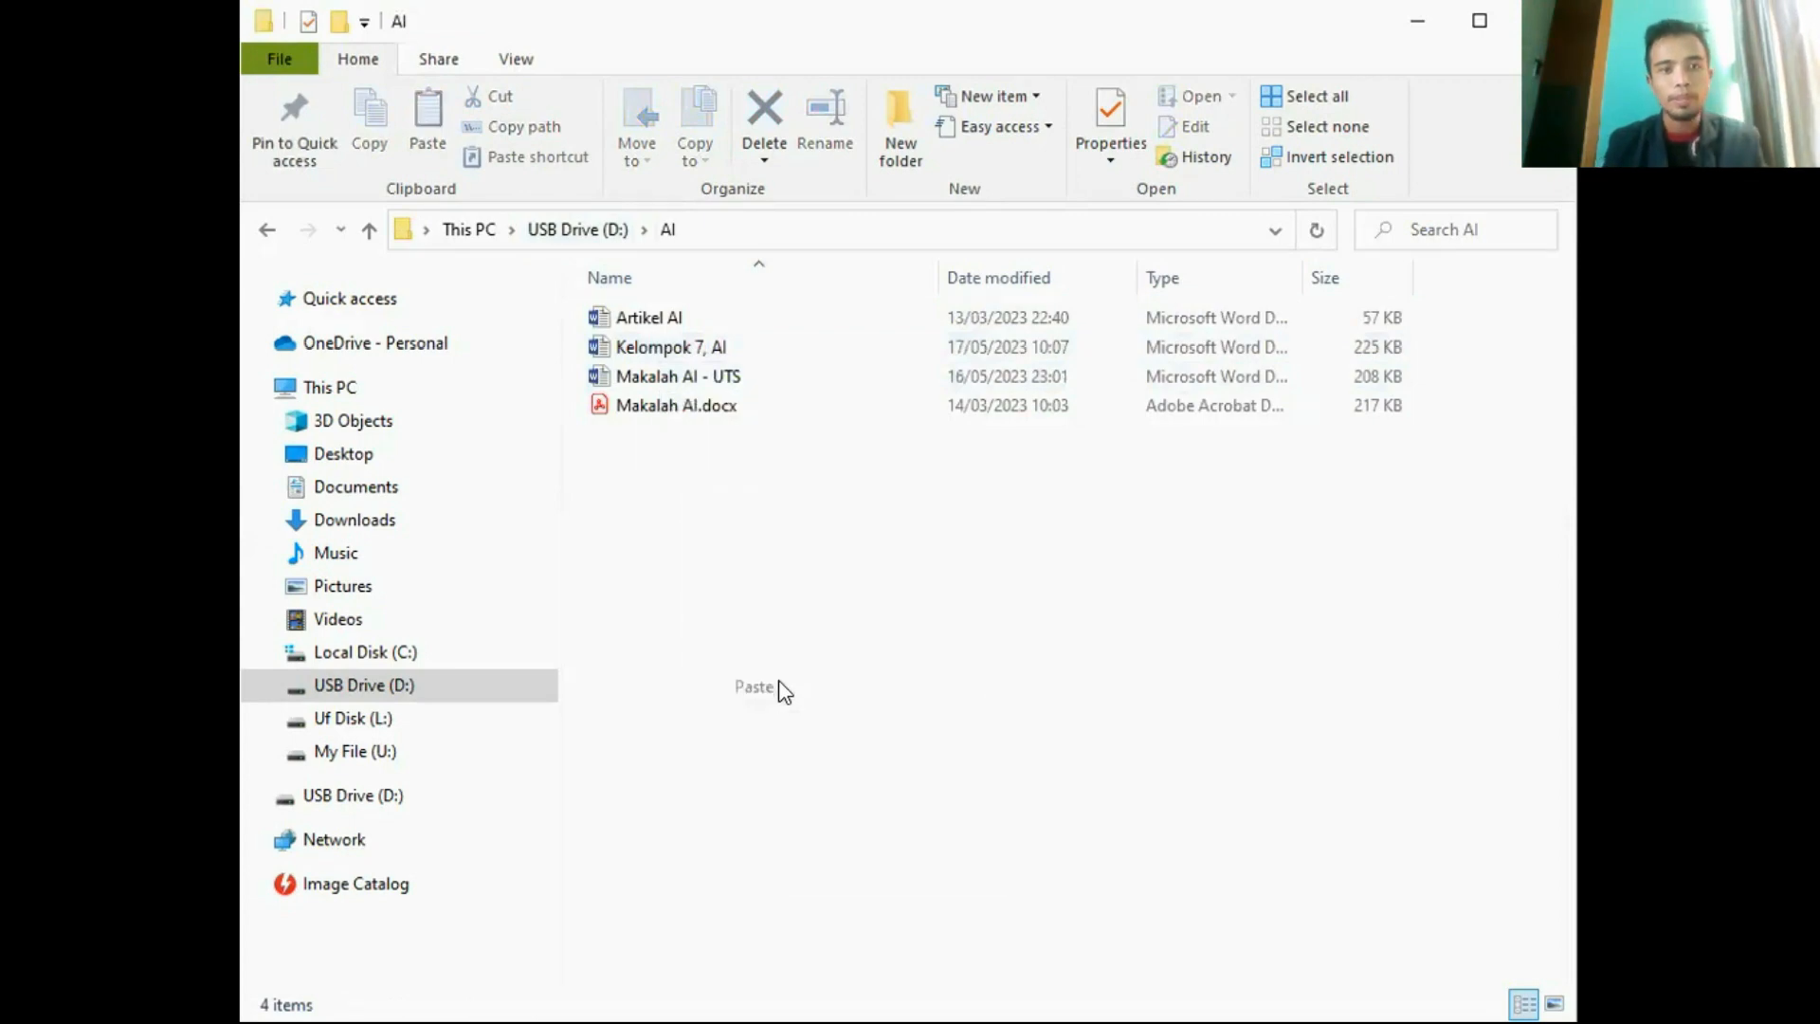
Delete the AI - Copy folder from USB Drive (D:)
click(572, 231)
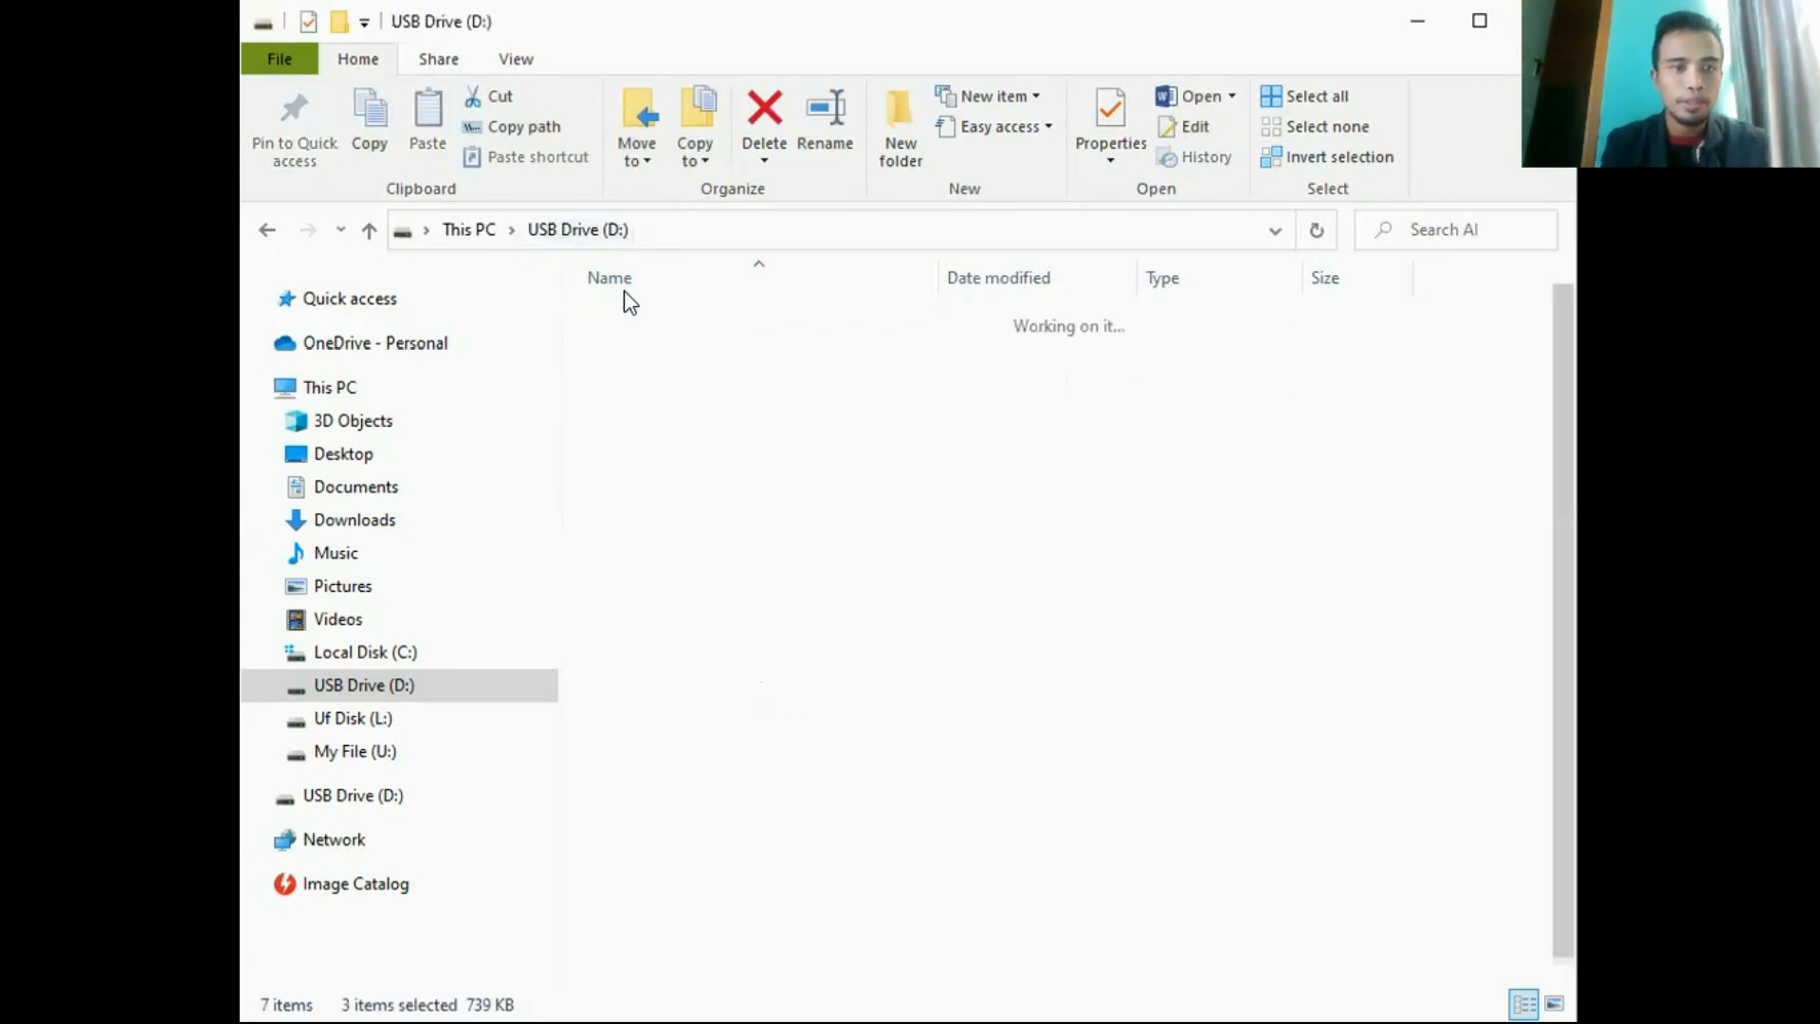
click(650, 377)
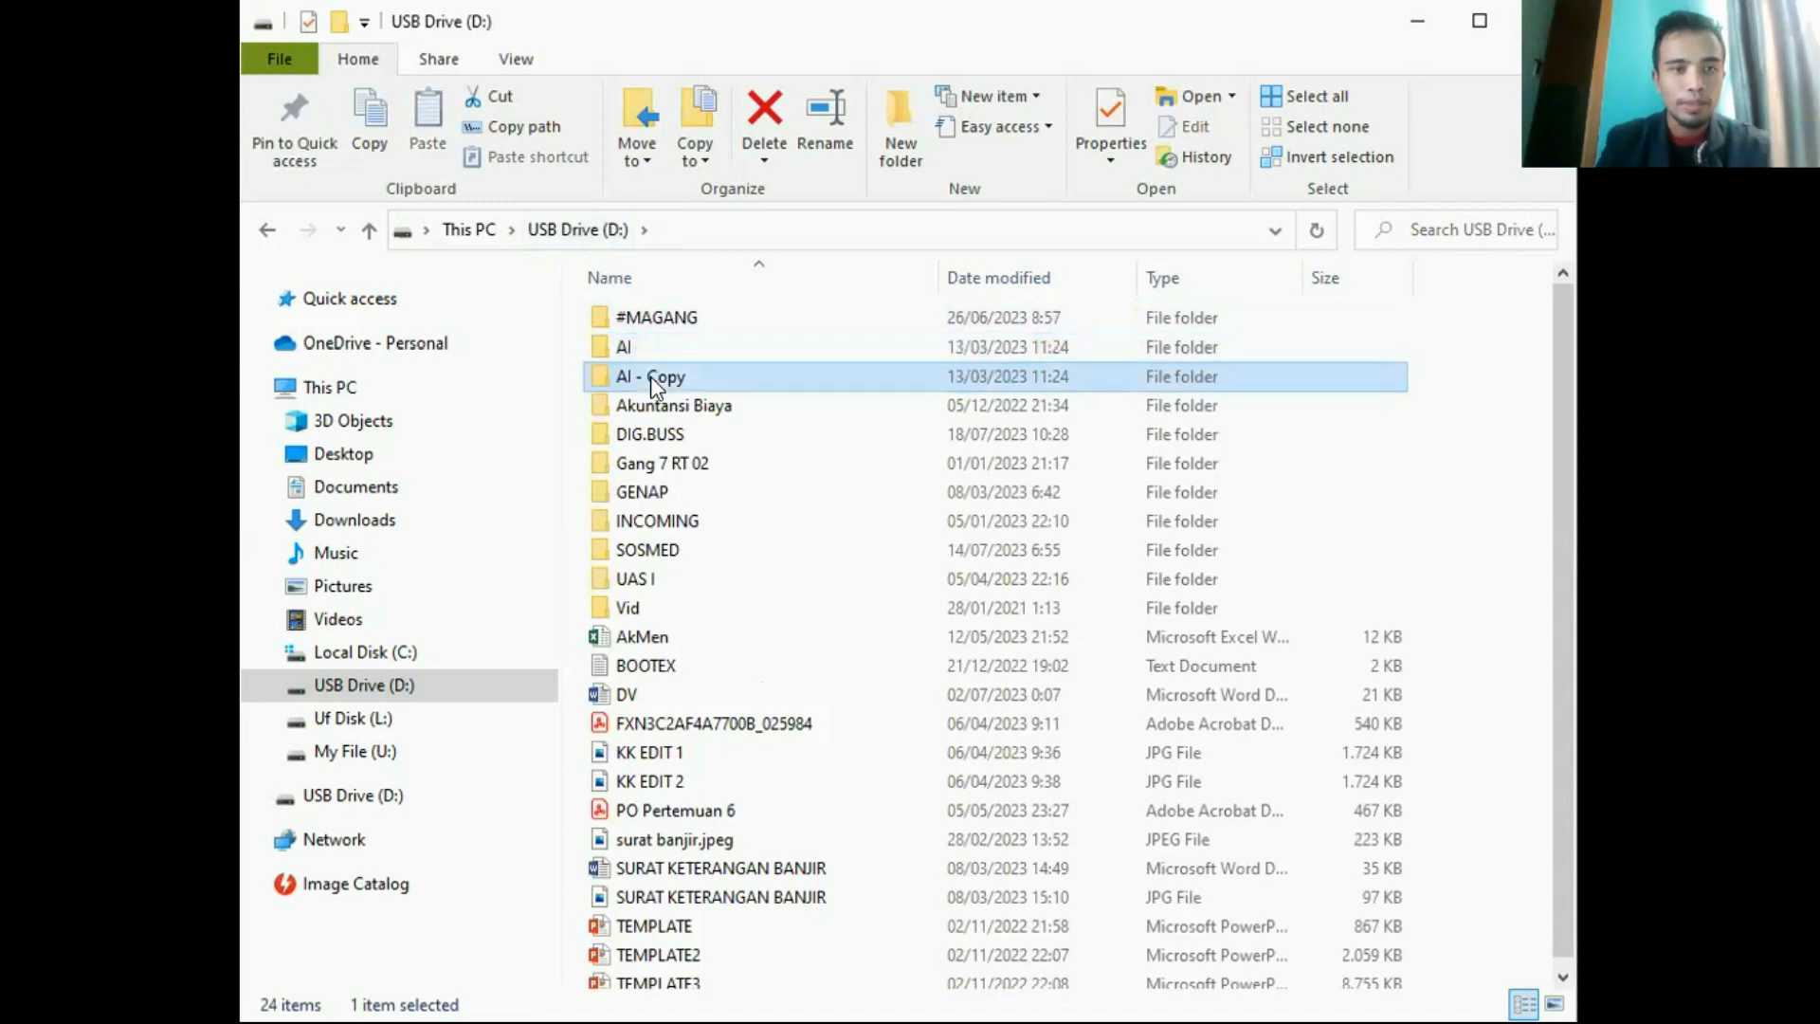
key(Delete)
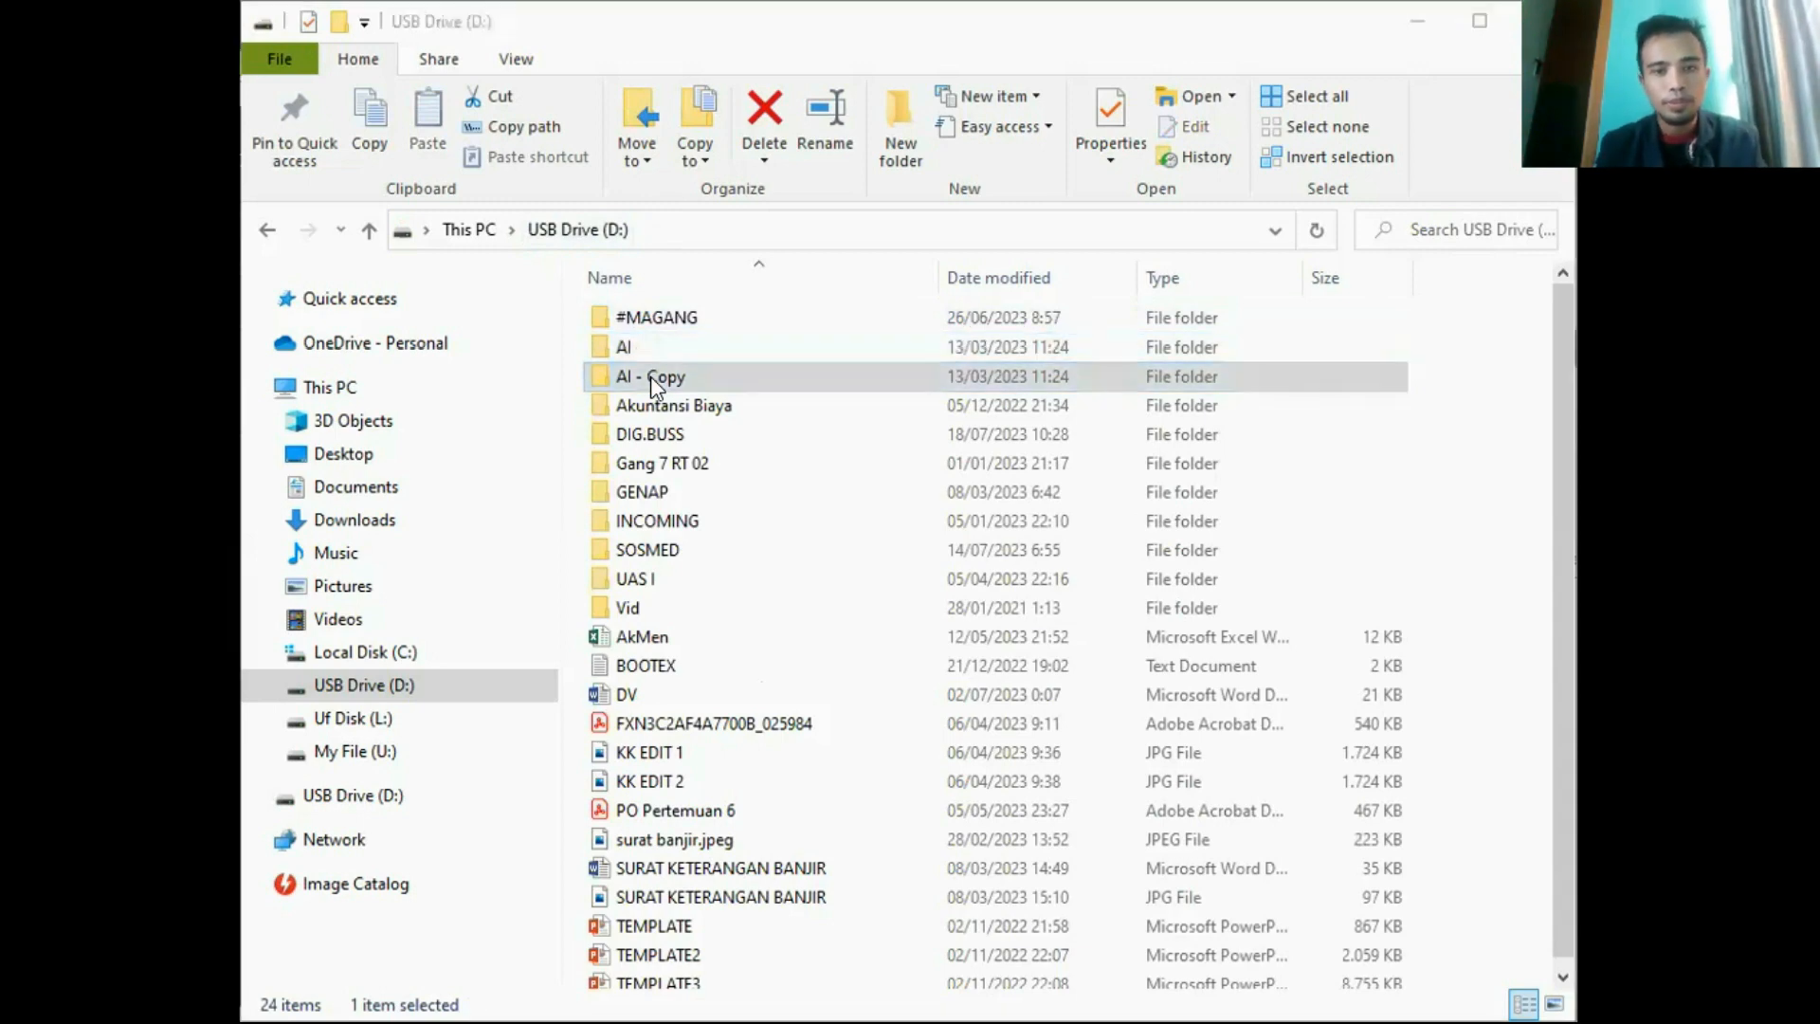
click(1014, 464)
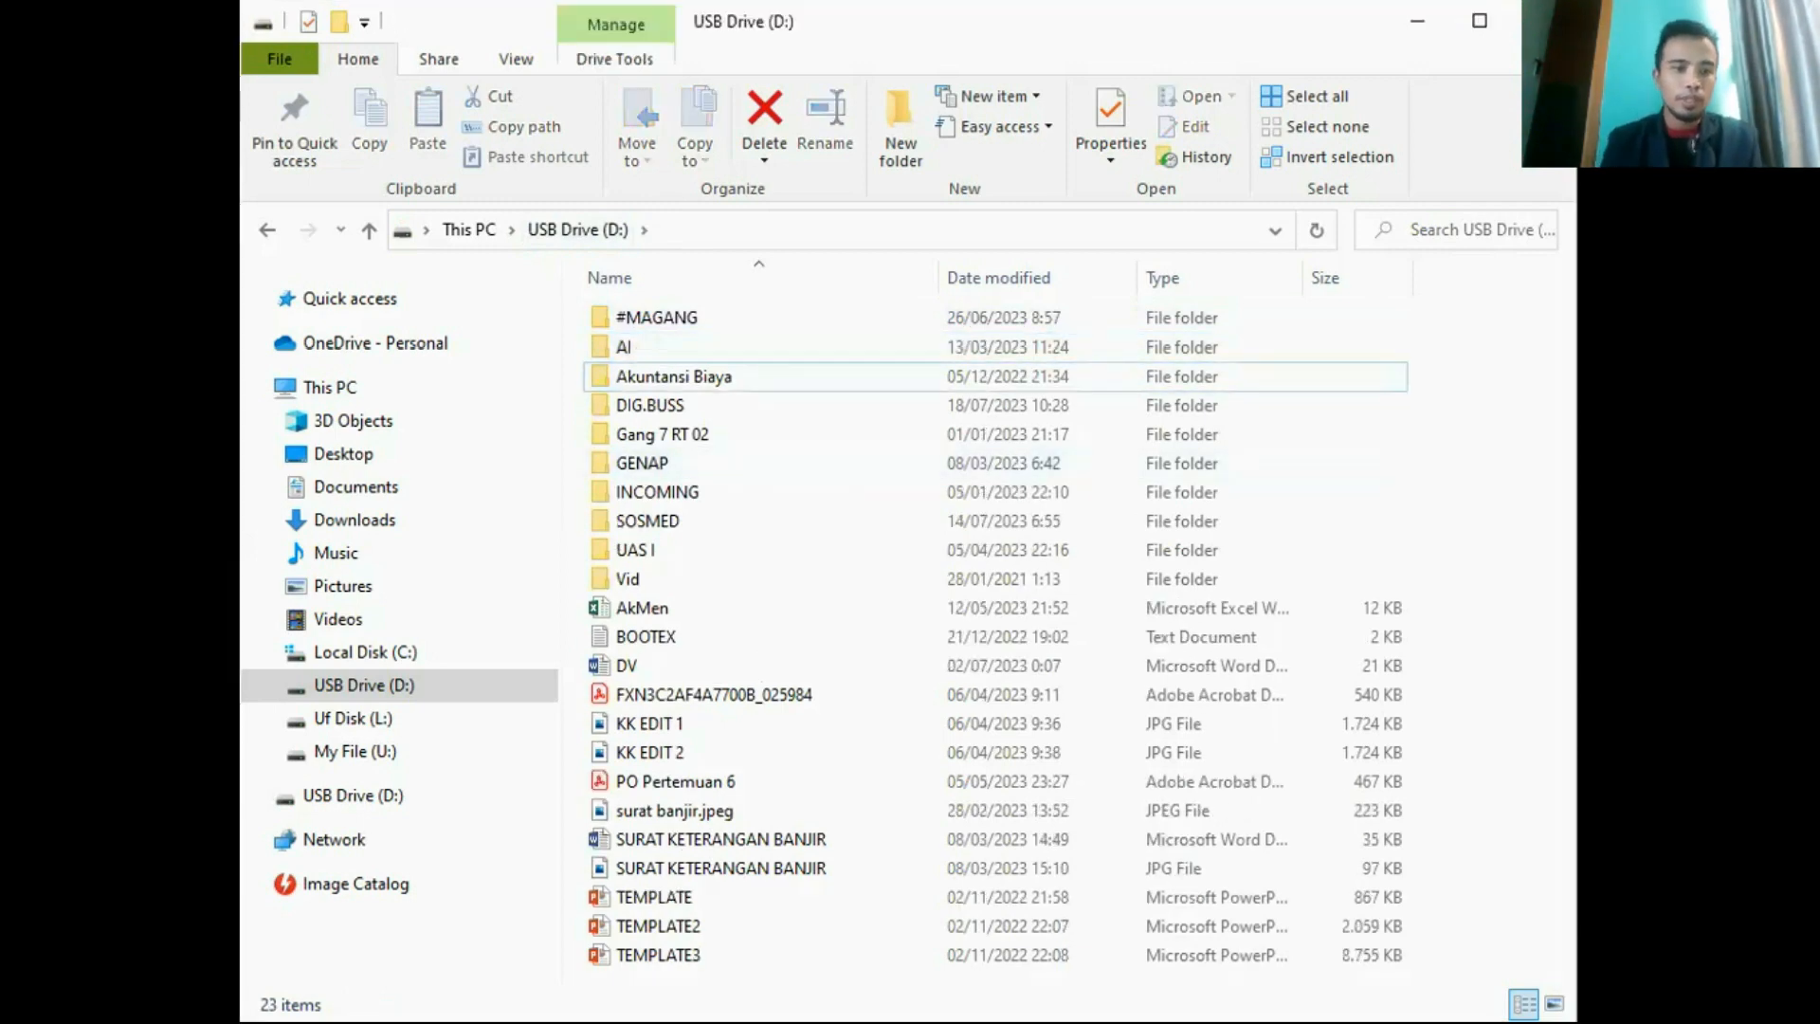